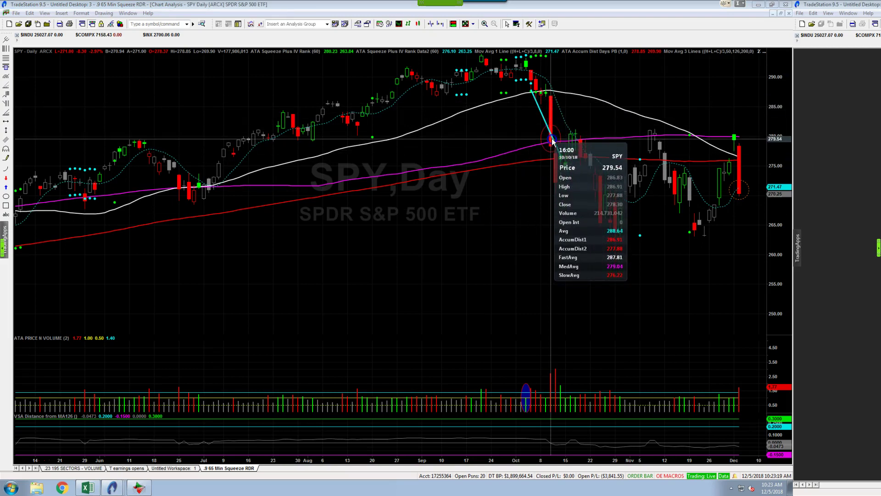
Dismiss the data tooltip on the SPY daily chart
{"action": "left_click", "coordinate": [500, 254]}
Load the XLK daily chart and read its 10/10/18 bar values
{"action": "type", "text": "xlk"}
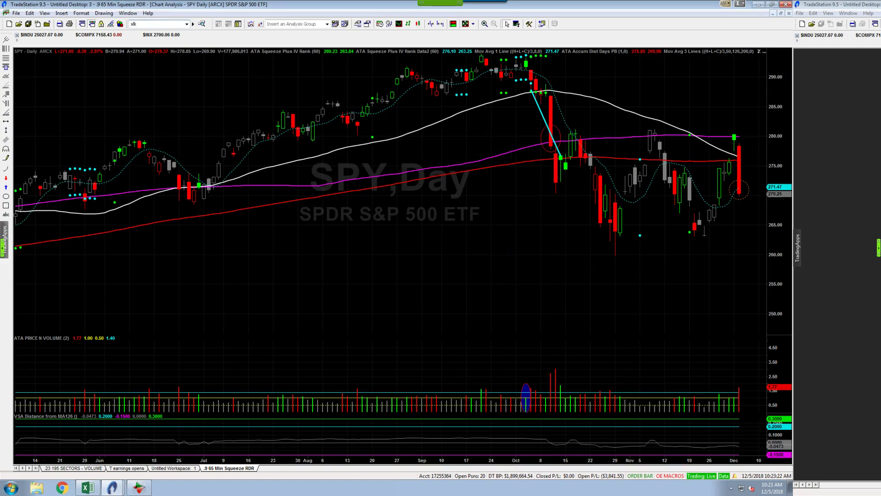
{"action": "key", "text": "Return"}
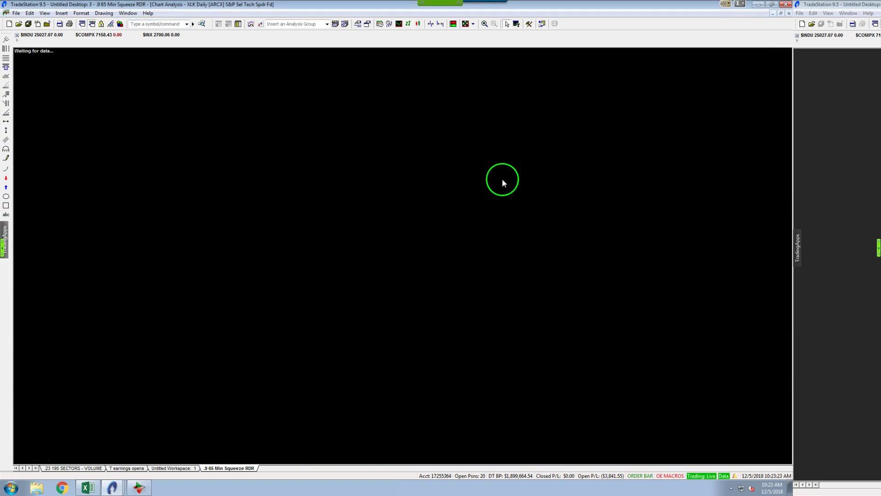
{"action": "left_click", "coordinate": [550, 180]}
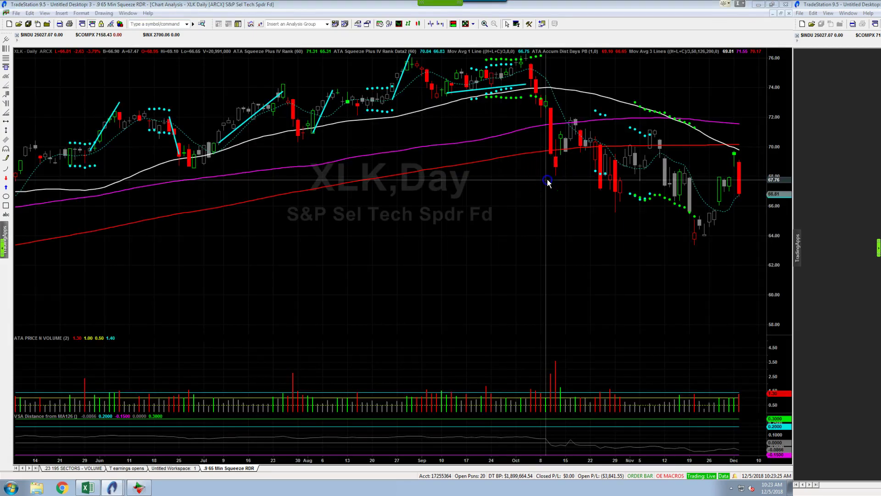
{"action": "left_click_drag", "start_coordinate": [549, 182], "coordinate": [545, 272]}
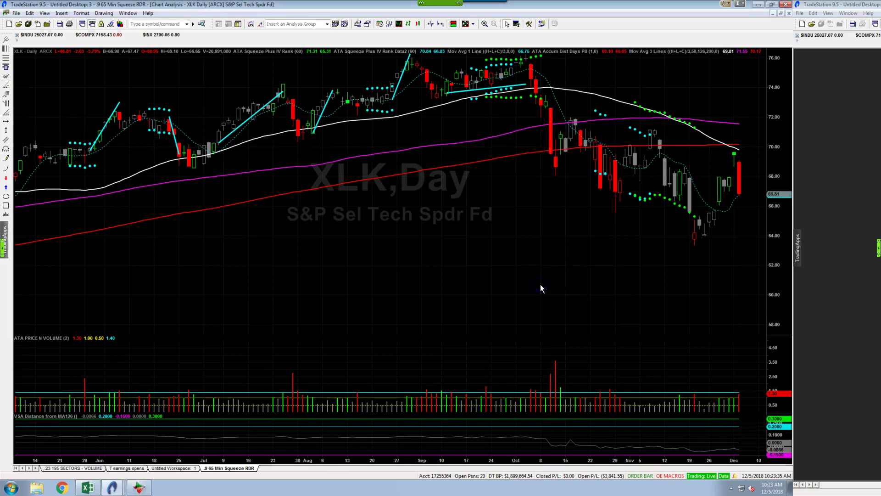
Switch to the XLF daily chart and trace its price action
{"action": "type", "text": "xlf"}
{"action": "key", "text": "Return"}
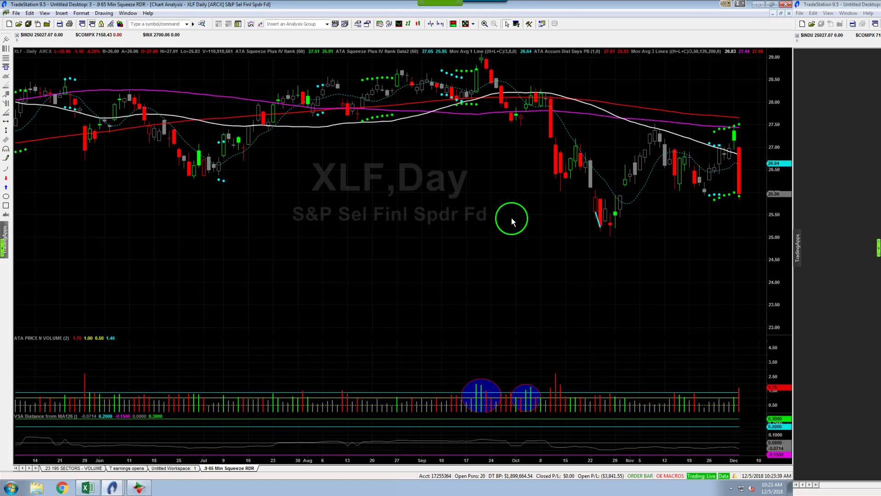
{"action": "left_click", "coordinate": [496, 196]}
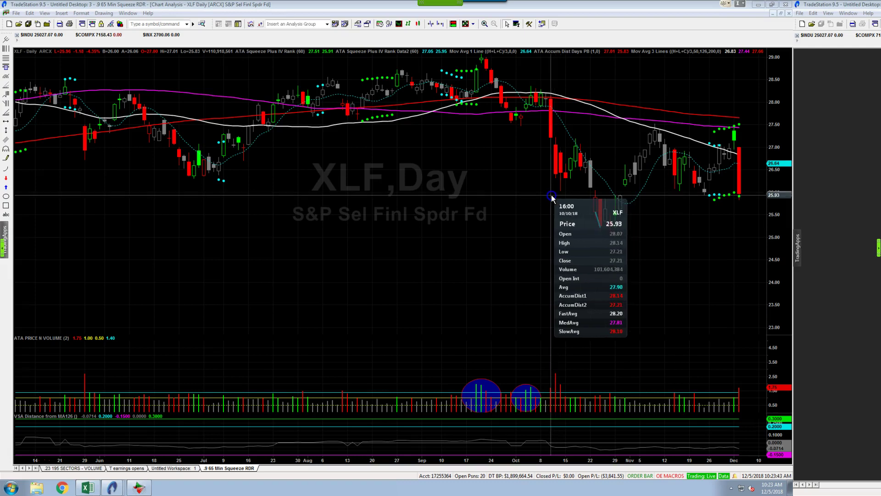
{"action": "left_click_drag", "start_coordinate": [551, 137], "coordinate": [476, 251]}
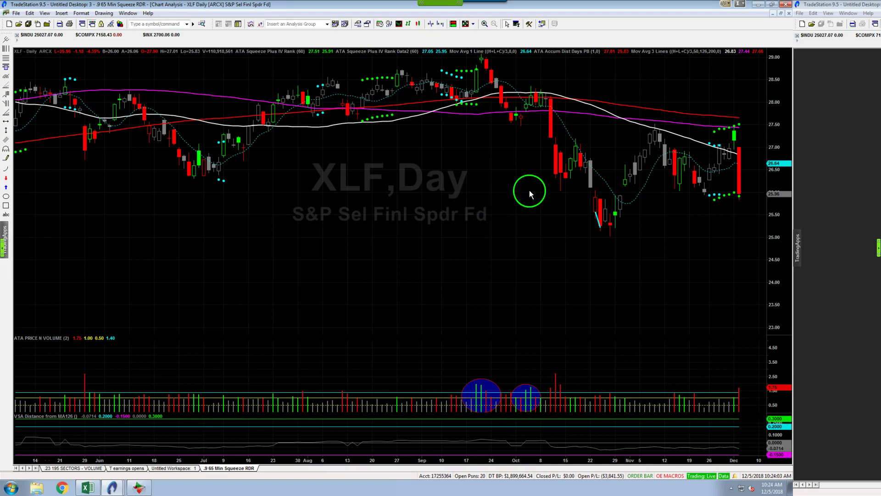
Load the XLE daily chart and read its October high and 10/10/18 bar
{"action": "left_click", "coordinate": [452, 213]}
{"action": "type", "text": "xle"}
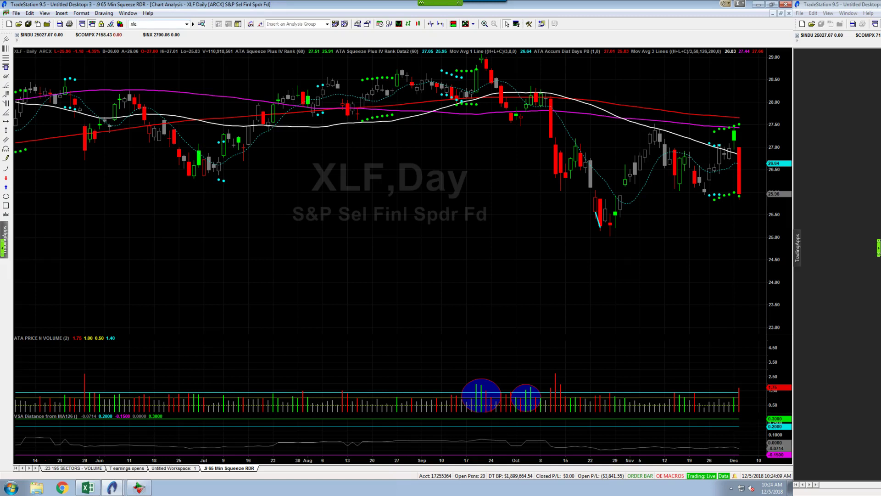
{"action": "key", "text": "Return"}
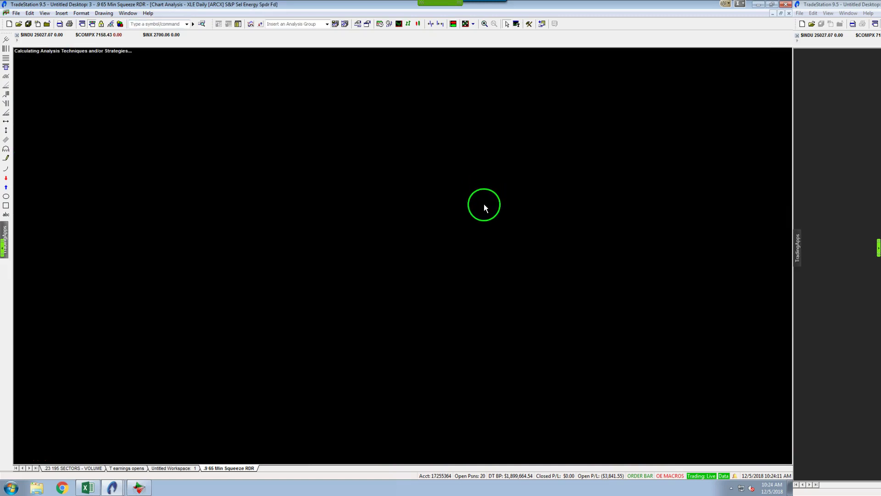
{"action": "left_click", "coordinate": [552, 167]}
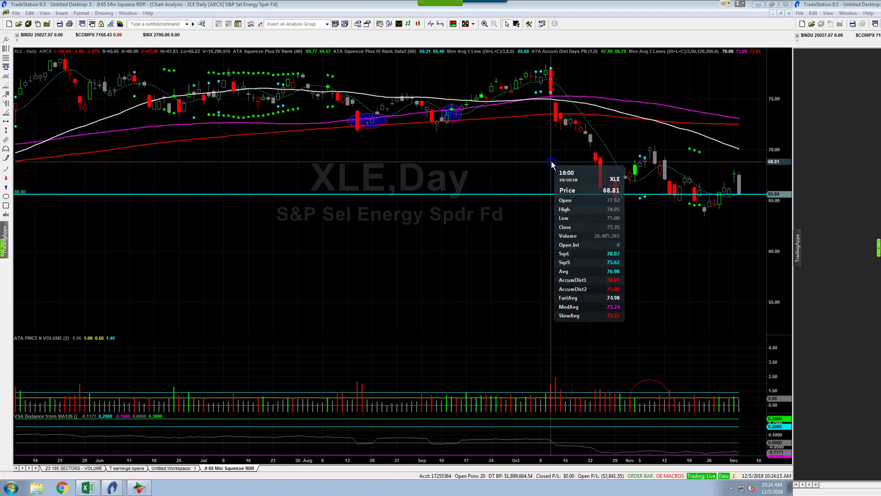
{"action": "left_click", "coordinate": [552, 80]}
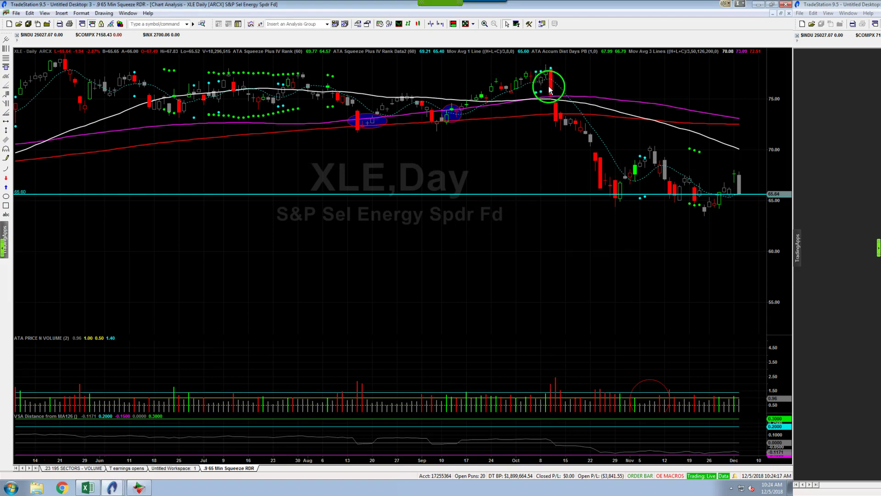
{"action": "left_click_drag", "start_coordinate": [549, 148], "coordinate": [553, 339]}
Switch to the XLV chart and inspect its early-October and 10/10/18 bars
{"action": "type", "text": "xlv"}
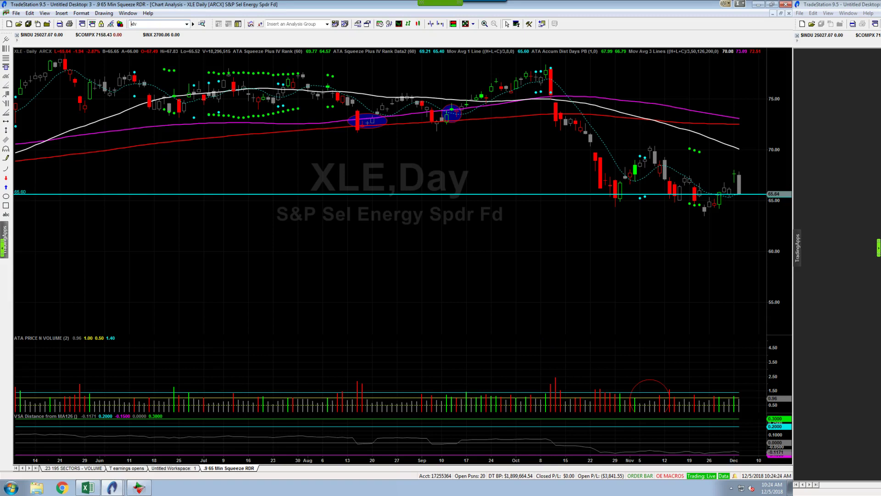
{"action": "key", "text": "Return"}
{"action": "left_click_drag", "start_coordinate": [531, 299], "coordinate": [553, 241]}
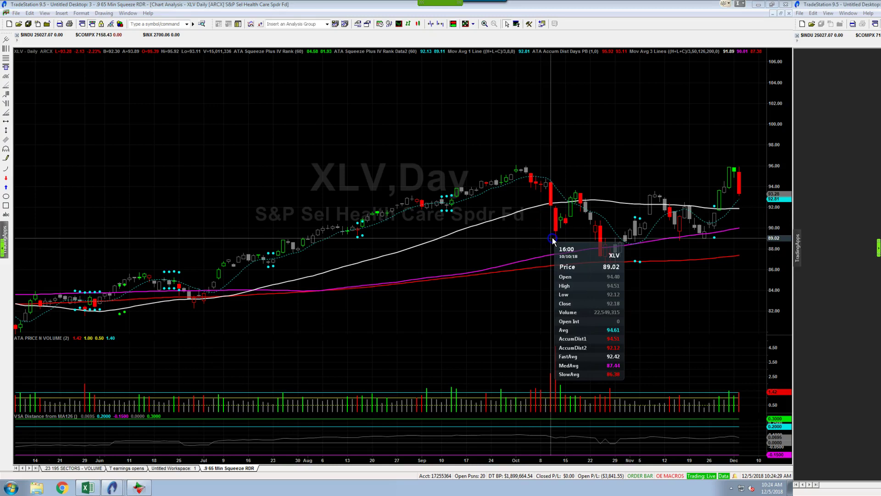
{"action": "left_click_drag", "start_coordinate": [553, 174], "coordinate": [551, 158]}
{"action": "left_click_drag", "start_coordinate": [551, 196], "coordinate": [557, 366]}
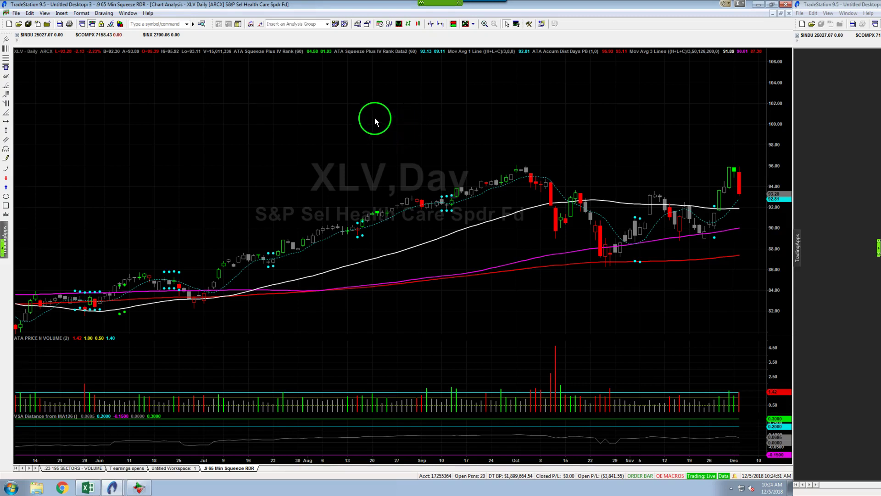
Read the 10/10/18 XLV bar values, then load the XLF daily chart
{"action": "left_click", "coordinate": [549, 192]}
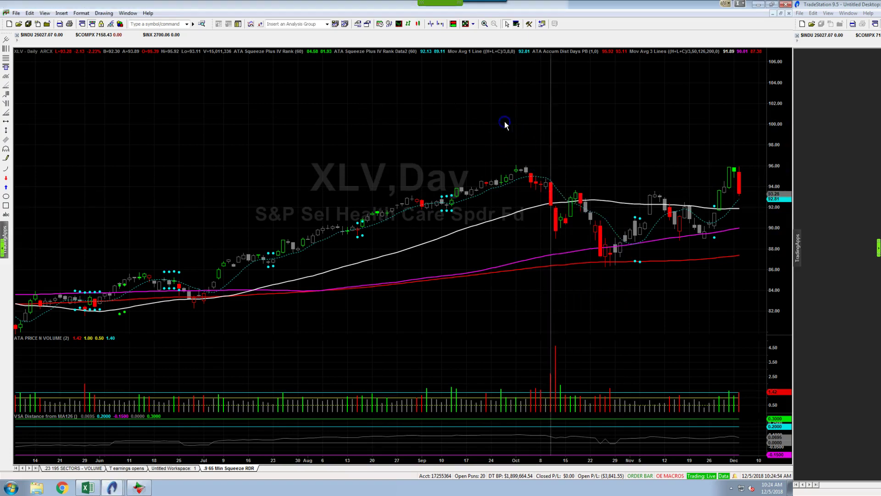
{"action": "type", "text": "XLF"}
{"action": "key", "text": "Return"}
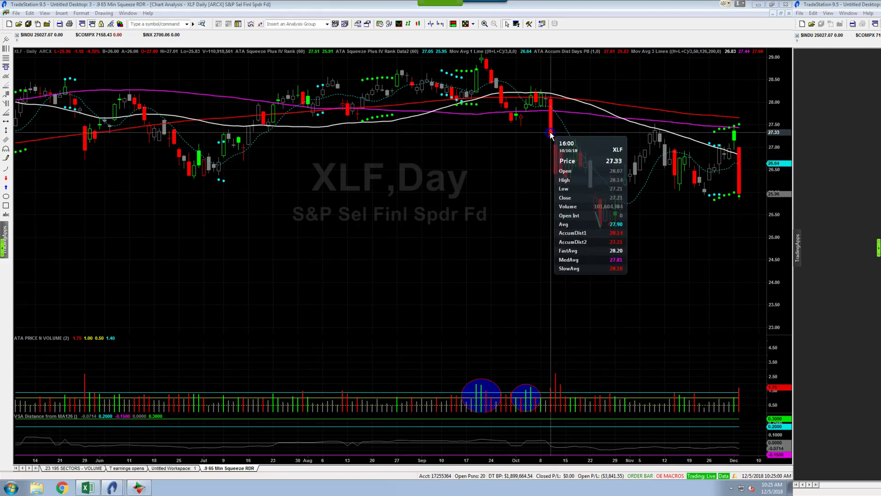
{"action": "left_click_drag", "start_coordinate": [551, 133], "coordinate": [549, 94]}
Flip to the XLE chart, then the XLK chart and trace its price action
{"action": "type", "text": "XLE"}
{"action": "key", "text": "Return"}
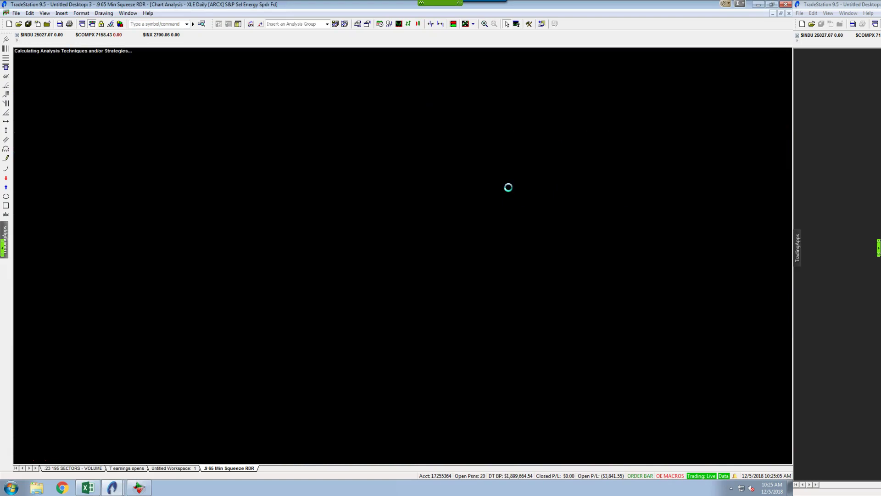
{"action": "mouse_move", "coordinate": [554, 157]}
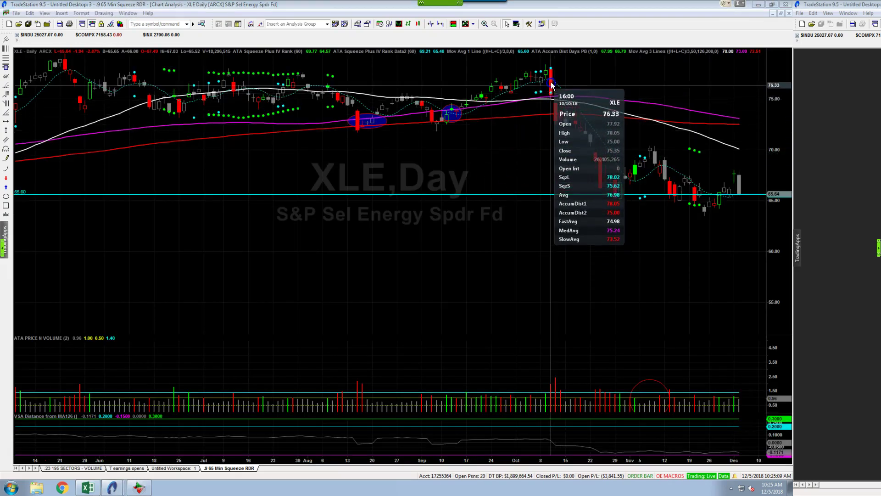
{"action": "type", "text": "XLK"}
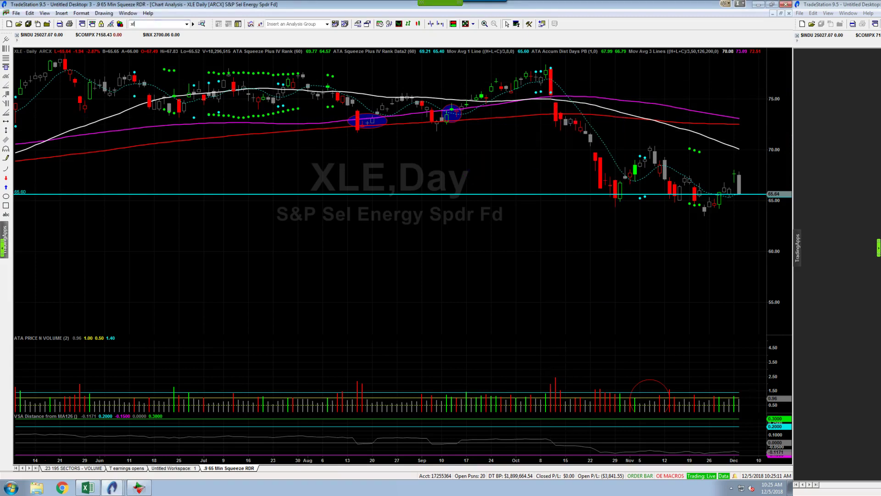
{"action": "key", "text": "Return"}
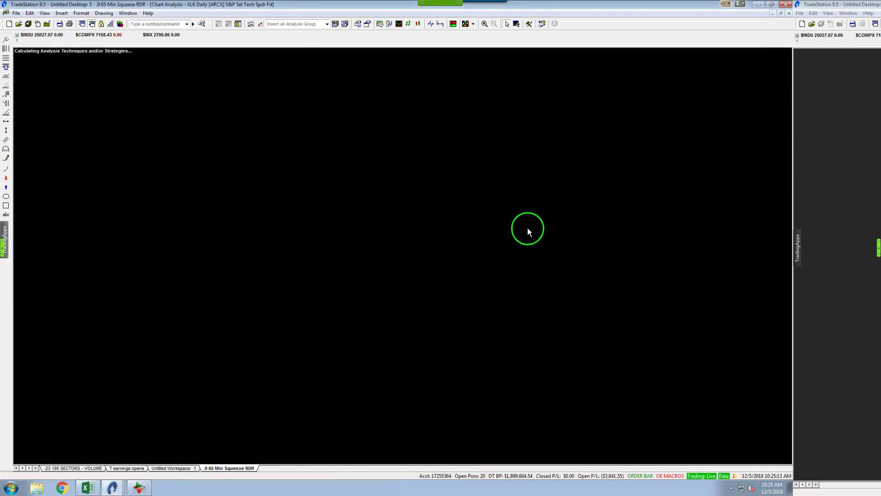
{"action": "mouse_move", "coordinate": [552, 197]}
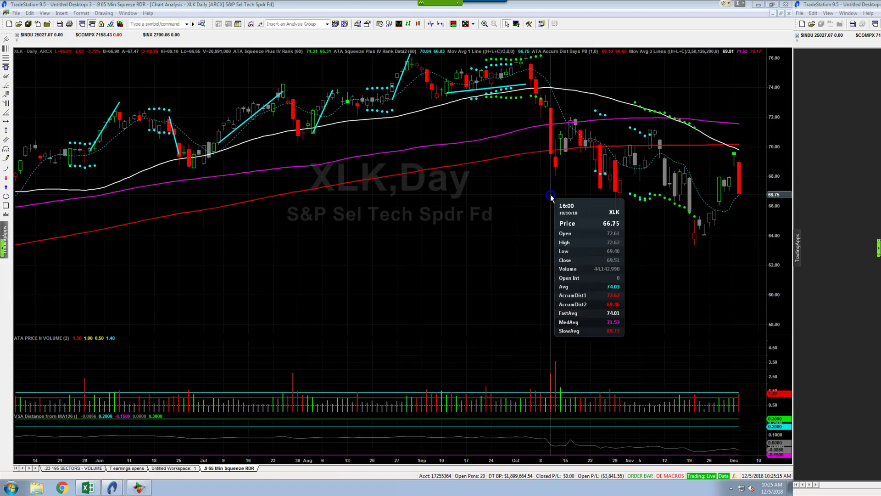
{"action": "left_click_drag", "start_coordinate": [551, 102], "coordinate": [542, 203]}
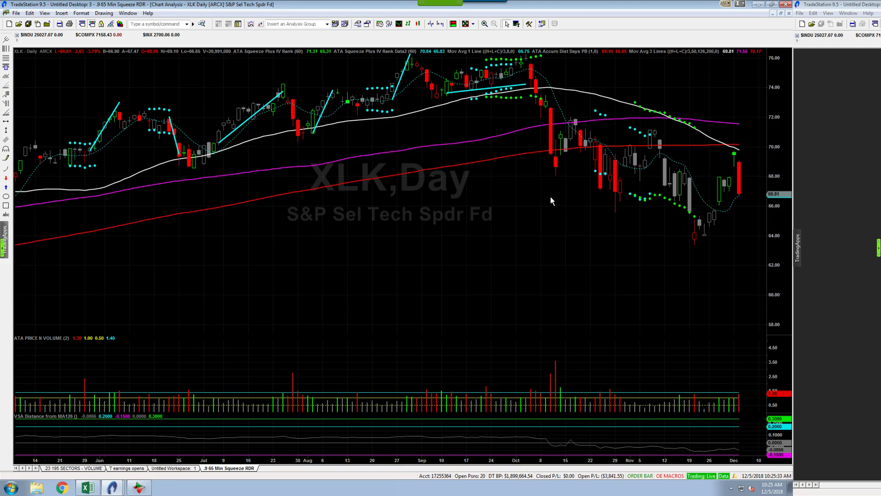
Load the SPY daily chart and inspect its 10/10/18 bar
{"action": "type", "text": "SPY"}
{"action": "key", "text": "Return"}
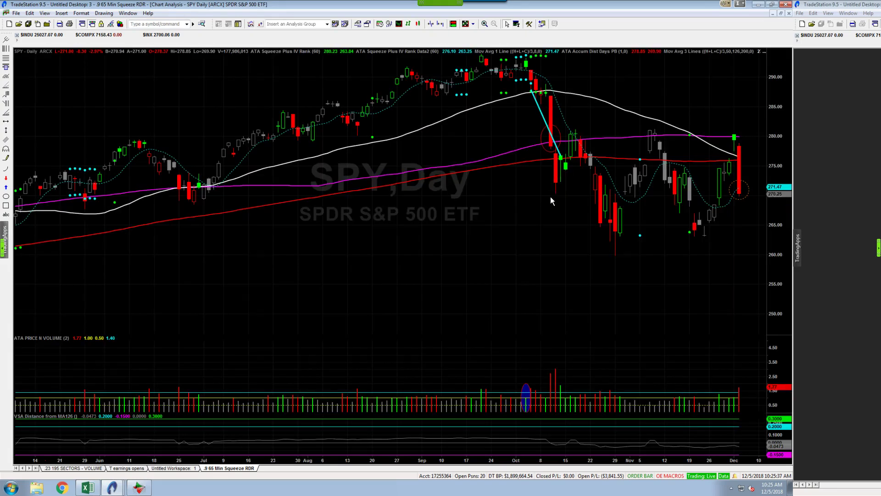
{"action": "left_click", "coordinate": [537, 202]}
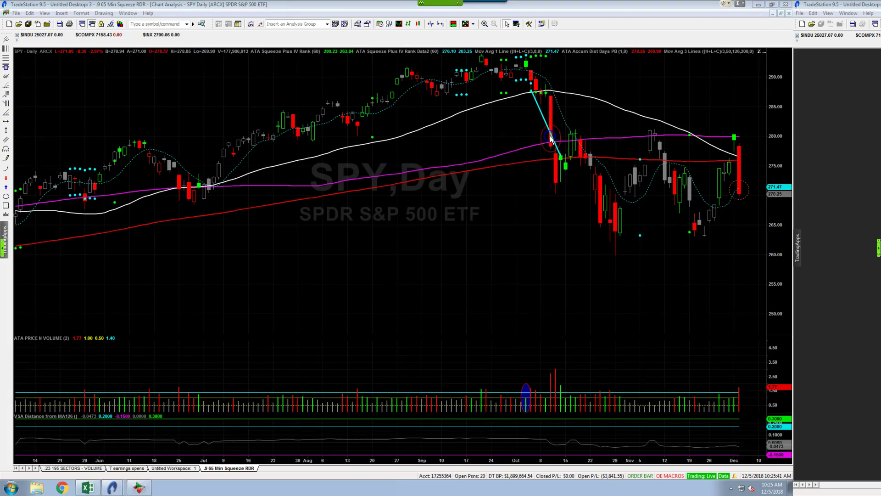
Bring up PowerPoint's slide 8 with the sector circles around $SPY
{"action": "left_click", "coordinate": [863, 10]}
{"action": "left_click", "coordinate": [40, 438]}
{"action": "left_click", "coordinate": [84, 226]}
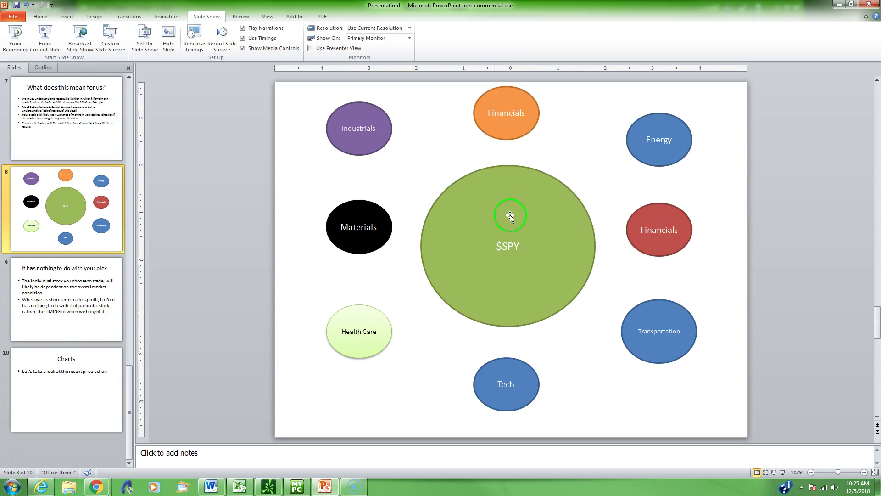
Move the Financials, Energy, Transportation, Health Care and Materials circles into $SPY
{"action": "left_click", "coordinate": [710, 211]}
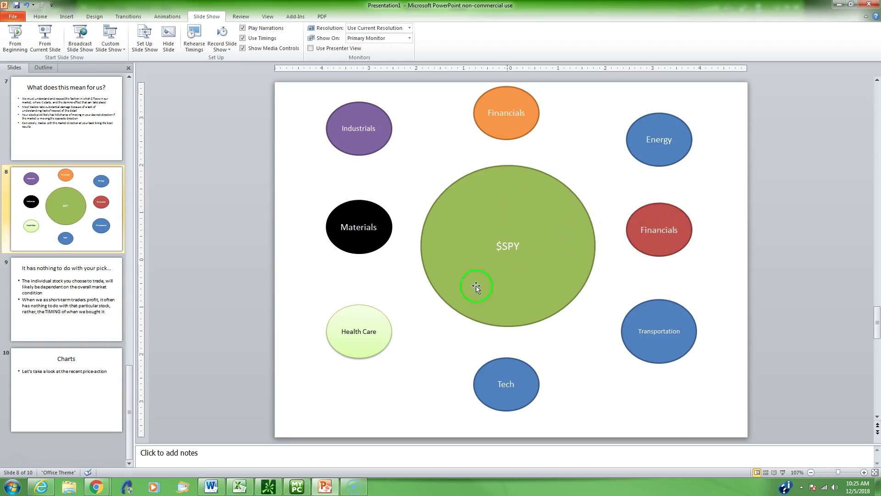
{"action": "mouse_move", "coordinate": [662, 215]}
{"action": "left_mouse_down"}
{"action": "mouse_move", "coordinate": [526, 205]}
{"action": "mouse_move", "coordinate": [516, 179]}
{"action": "left_mouse_up"}
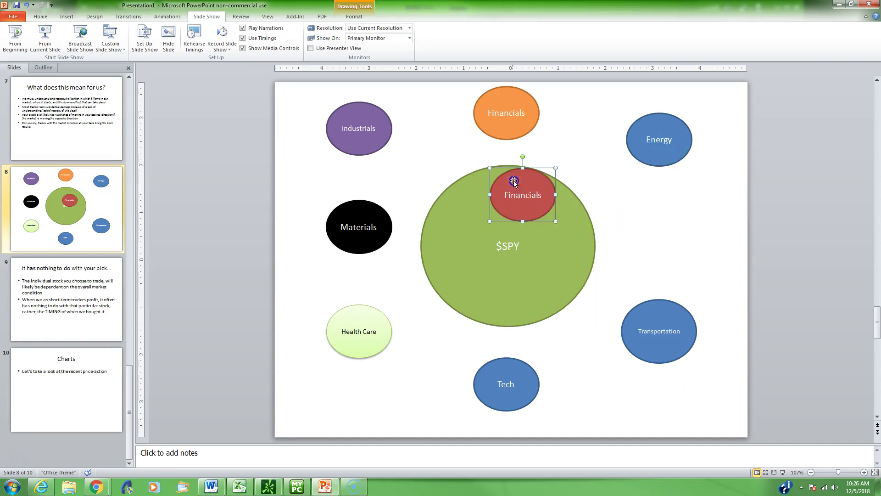
{"action": "left_click_drag", "start_coordinate": [677, 124], "coordinate": [573, 244]}
{"action": "mouse_move", "coordinate": [663, 309]}
{"action": "left_mouse_down"}
{"action": "mouse_move", "coordinate": [507, 288]}
{"action": "mouse_move", "coordinate": [503, 272]}
{"action": "left_mouse_up"}
{"action": "mouse_move", "coordinate": [385, 310]}
{"action": "left_mouse_down"}
{"action": "mouse_move", "coordinate": [445, 237]}
{"action": "mouse_move", "coordinate": [478, 213]}
{"action": "left_mouse_up"}
{"action": "left_click_drag", "start_coordinate": [369, 241], "coordinate": [454, 277]}
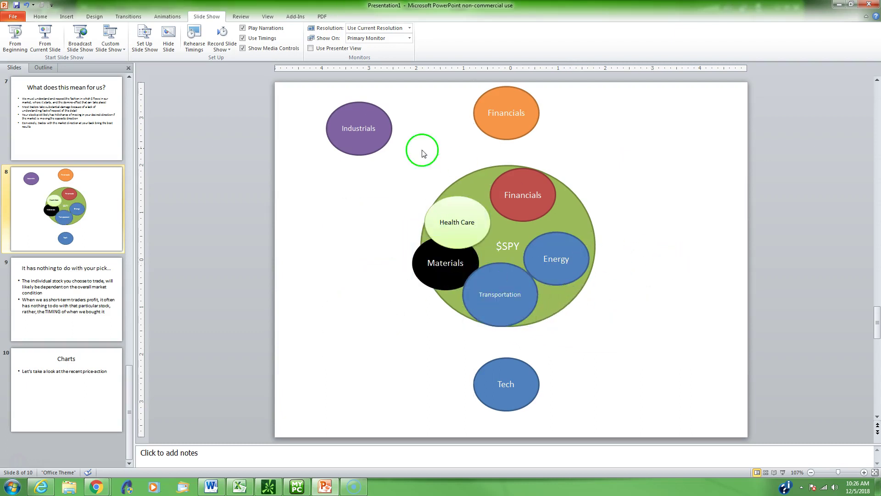
Move Industrials into $SPY and return to the full-screen TradeStation chart
{"action": "left_click_drag", "start_coordinate": [384, 132], "coordinate": [492, 185]}
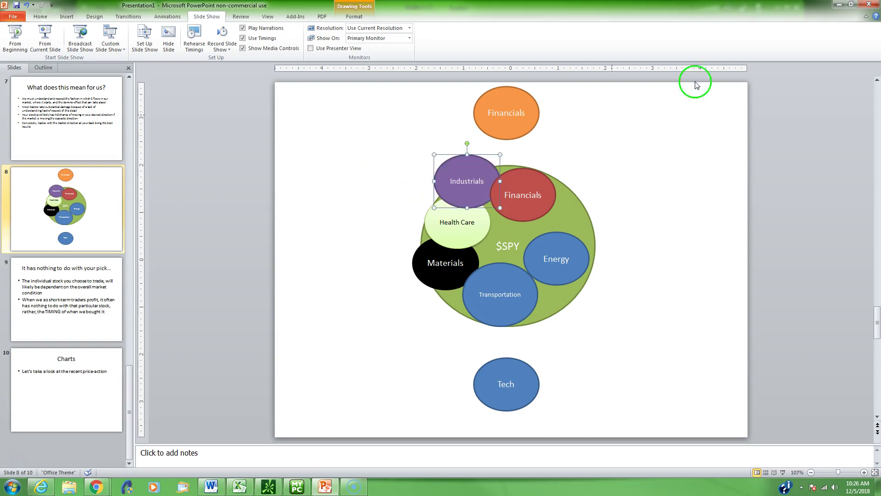
{"action": "left_click", "coordinate": [838, 4]}
{"action": "left_click", "coordinate": [798, 18]}
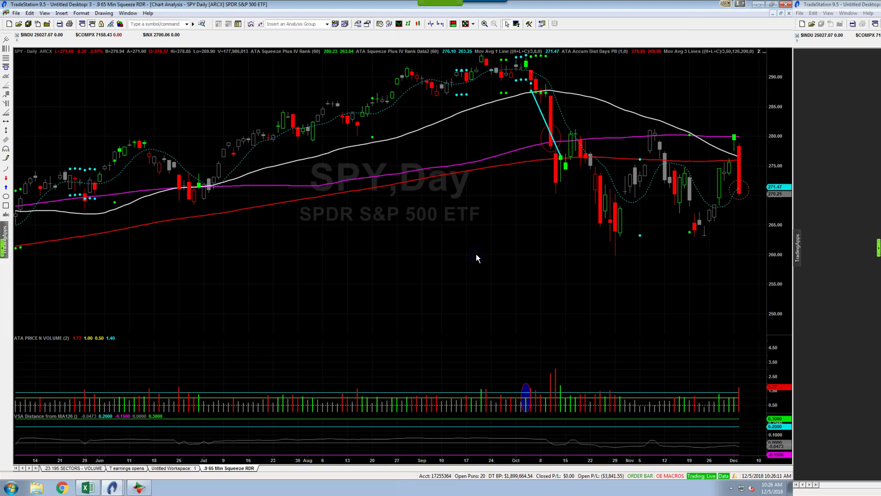
{"action": "left_click", "coordinate": [551, 209]}
{"action": "left_click", "coordinate": [551, 232]}
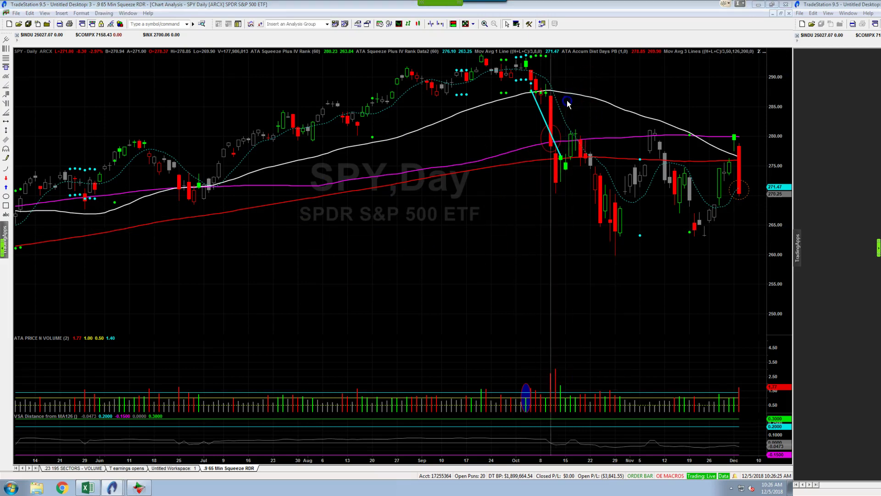
{"action": "left_click", "coordinate": [552, 155]}
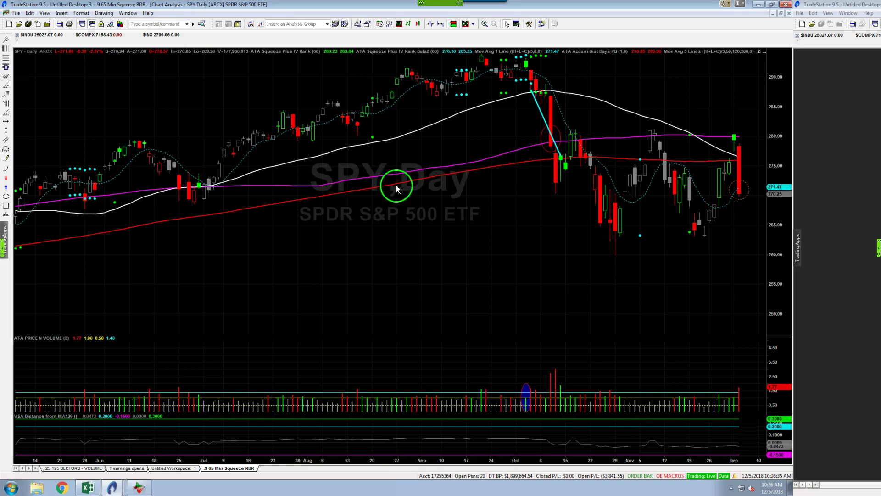
{"action": "left_click_drag", "start_coordinate": [532, 133], "coordinate": [546, 140]}
{"action": "left_click_drag", "start_coordinate": [582, 167], "coordinate": [660, 159]}
{"action": "left_click", "coordinate": [663, 181]}
{"action": "left_click", "coordinate": [748, 166]}
{"action": "left_click_drag", "start_coordinate": [741, 174], "coordinate": [744, 176]}
{"action": "scroll", "coordinate": [745, 172], "scroll_direction": "up", "scroll_amount": 4}
Load the XLK, then XLF daily charts, reading their latest bar values
{"action": "left_click", "coordinate": [699, 220]}
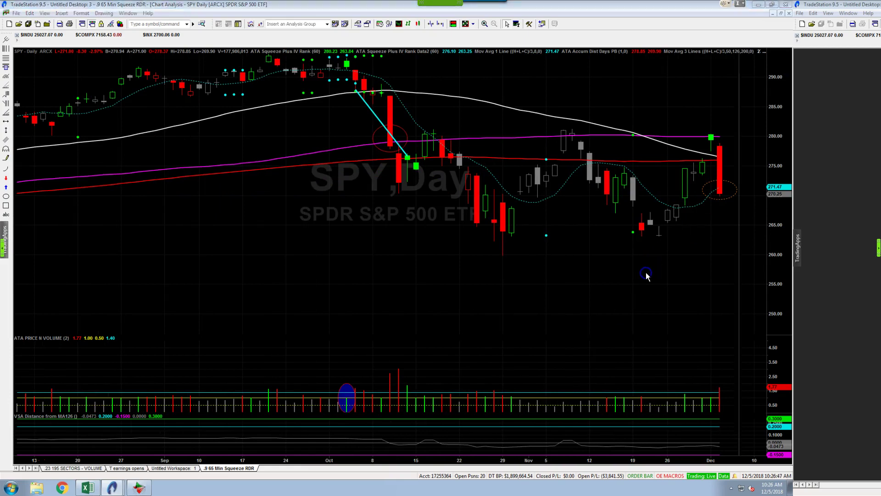
{"action": "type", "text": "XLK"}
{"action": "key", "text": "Return"}
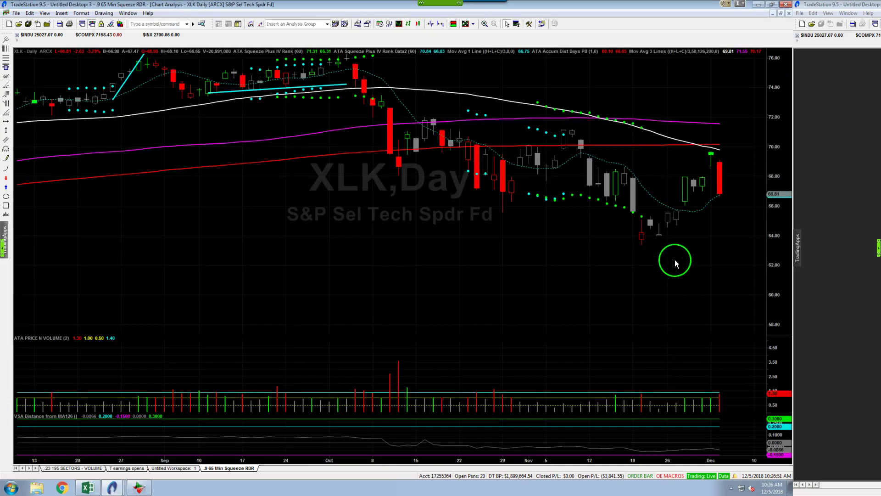
{"action": "left_click", "coordinate": [721, 236]}
{"action": "left_click_drag", "start_coordinate": [721, 236], "coordinate": [705, 237]}
{"action": "type", "text": "xlf"}
{"action": "key", "text": "Return"}
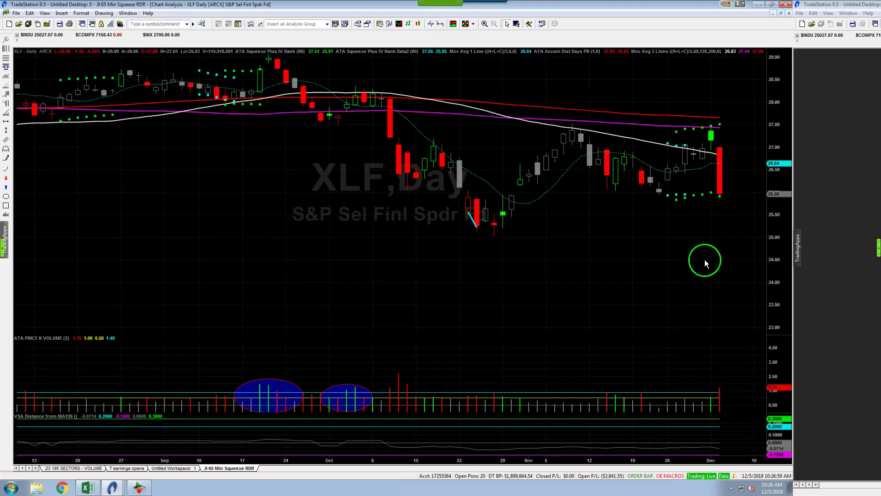
{"action": "left_click_drag", "start_coordinate": [725, 196], "coordinate": [640, 233]}
Step through the IBB and XBI daily charts, reading the latest bars
{"action": "type", "text": "IBB"}
{"action": "key", "text": "Return"}
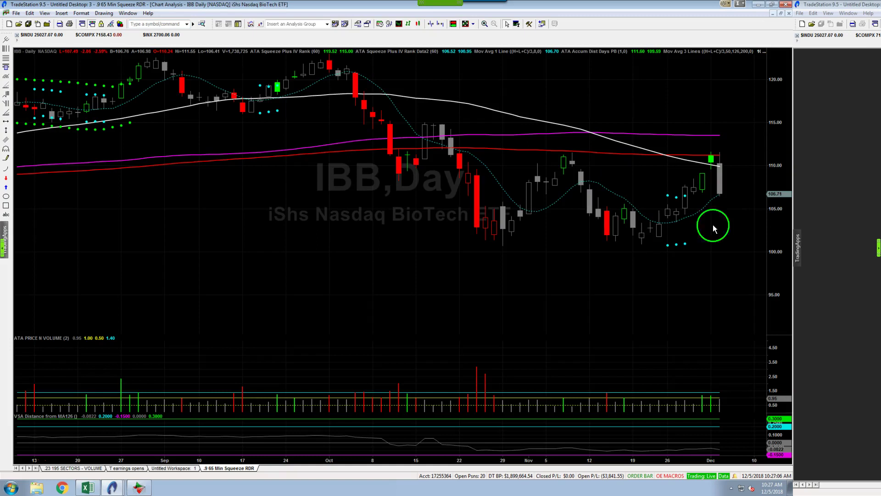
{"action": "left_click", "coordinate": [719, 195]}
{"action": "left_click_drag", "start_coordinate": [718, 195], "coordinate": [720, 230]}
{"action": "type", "text": "xbi"}
{"action": "key", "text": "Return"}
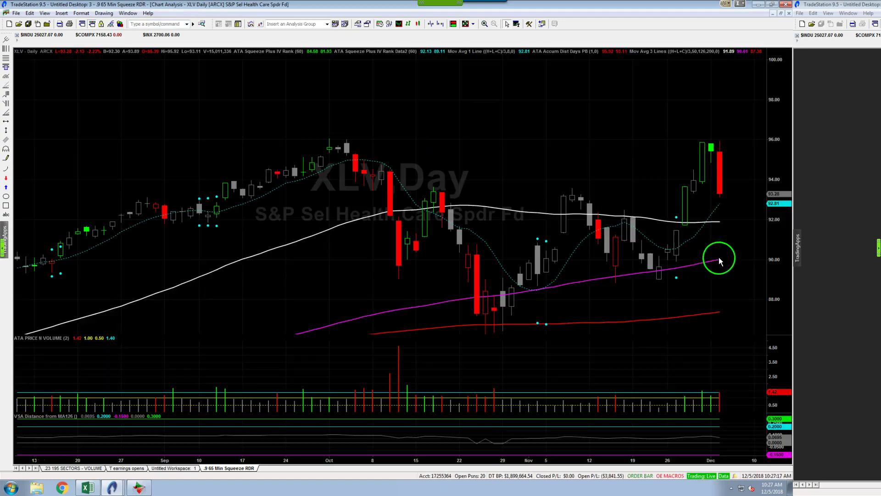
{"action": "left_click_drag", "start_coordinate": [730, 204], "coordinate": [721, 194]}
Load the AAPL, then AMZN daily charts and read AMZN's latest bar values
{"action": "left_click", "coordinate": [533, 104]}
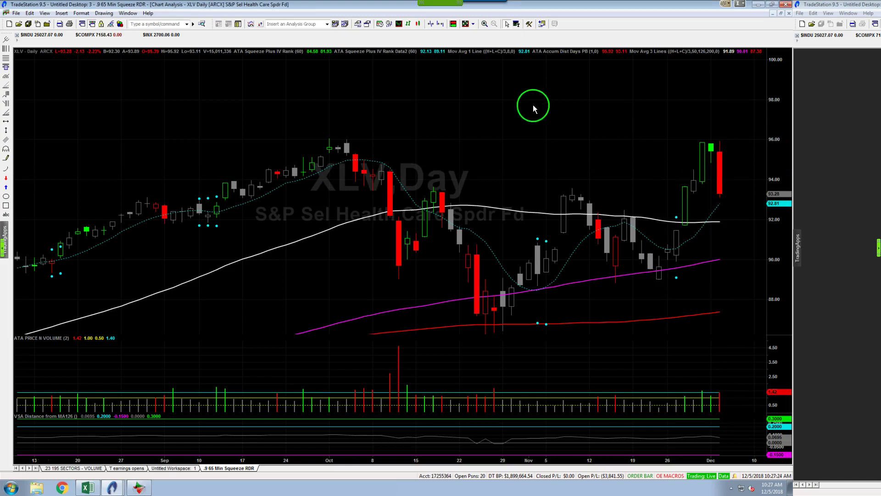
{"action": "type", "text": "aapl"}
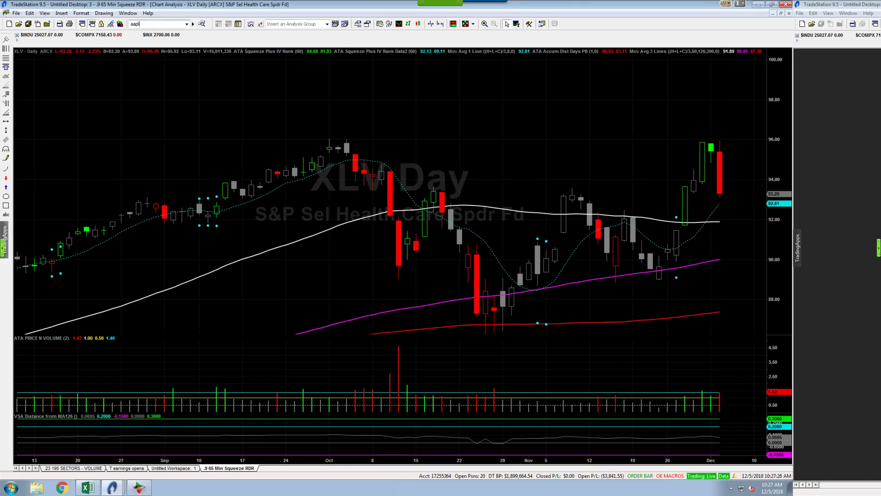
{"action": "key", "text": "Return"}
{"action": "left_click_drag", "start_coordinate": [562, 168], "coordinate": [716, 196]}
{"action": "type", "text": "AMZN"}
{"action": "key", "text": "Return"}
{"action": "left_click_drag", "start_coordinate": [558, 246], "coordinate": [734, 200]}
{"action": "left_click_drag", "start_coordinate": [429, 296], "coordinate": [411, 290]}
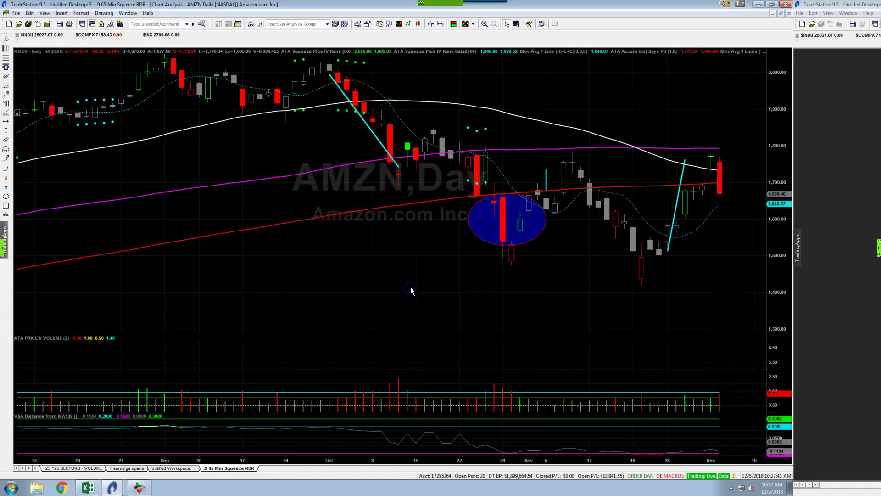
Load the NFLX daily chart and read its latest bar's values
{"action": "type", "text": "NFLX"}
{"action": "key", "text": "Return"}
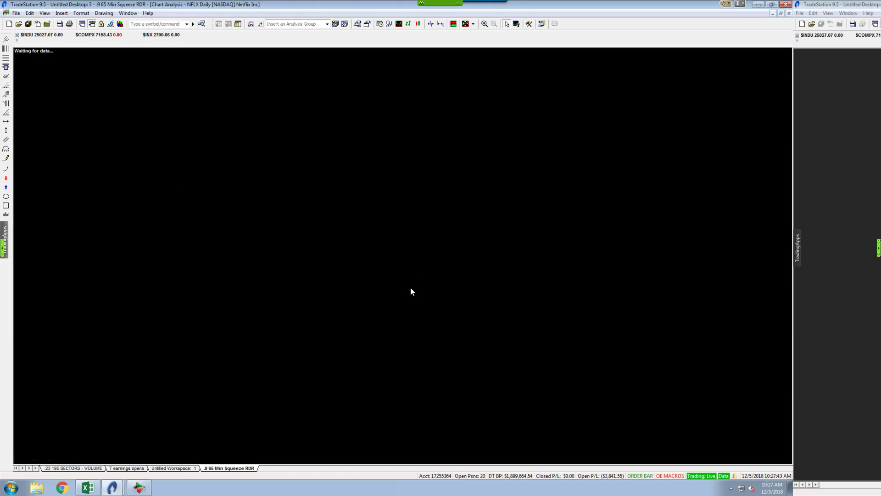
{"action": "left_click_drag", "start_coordinate": [665, 141], "coordinate": [718, 206]}
{"action": "left_click", "coordinate": [719, 196]}
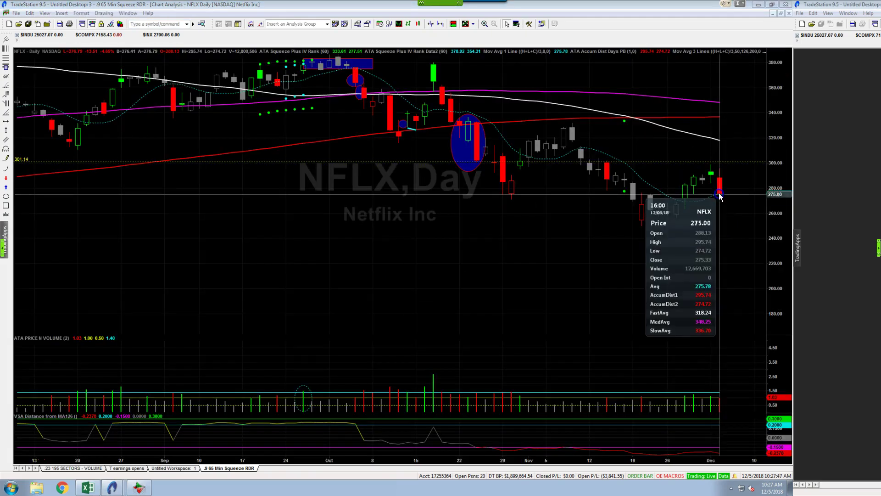
{"action": "left_click", "coordinate": [461, 301]}
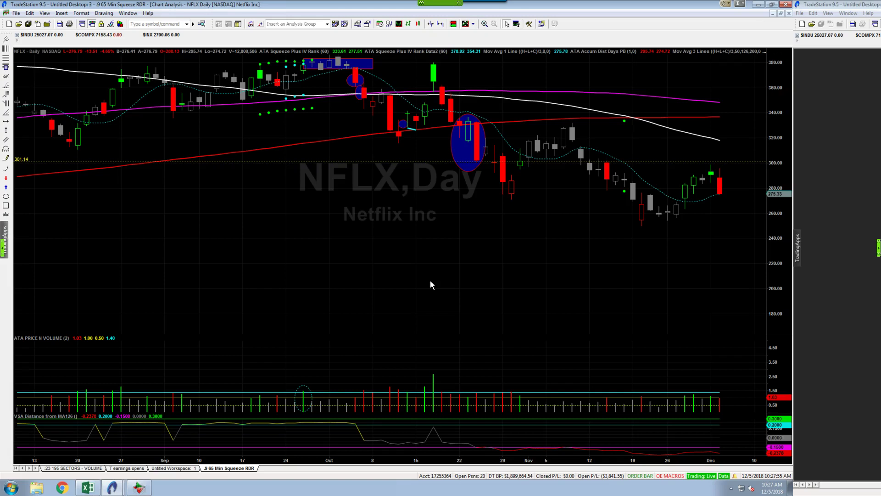
Inspect earlier Netflix bars with data tips, then return to the SPY chart
{"action": "left_click", "coordinate": [450, 229]}
{"action": "left_click_drag", "start_coordinate": [476, 252], "coordinate": [390, 140]}
{"action": "left_click_drag", "start_coordinate": [487, 234], "coordinate": [443, 122]}
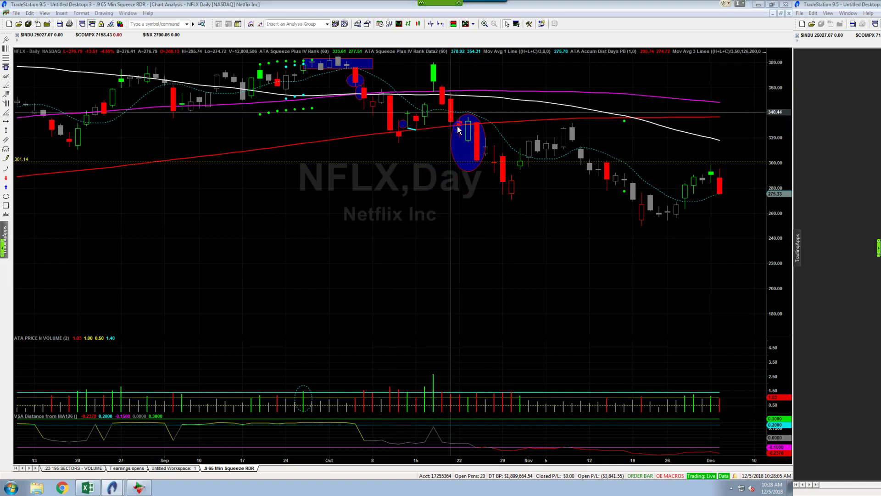
{"action": "mouse_move", "coordinate": [488, 168]}
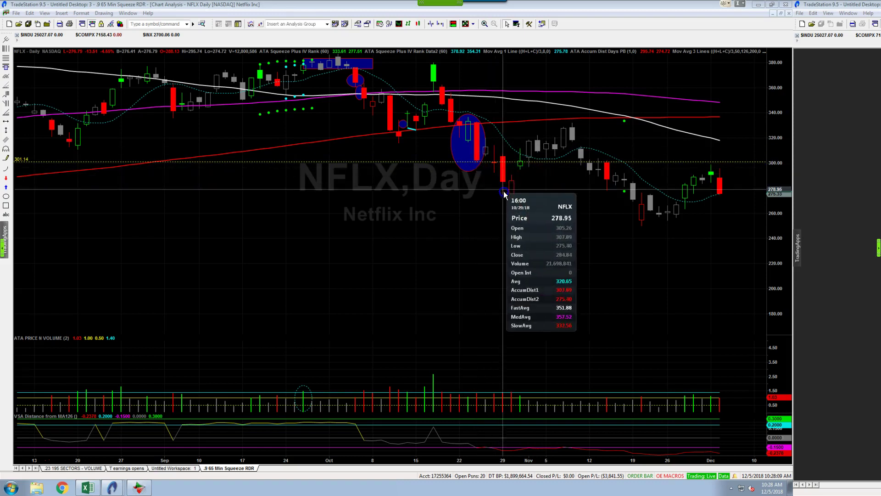
{"action": "left_click", "coordinate": [615, 262]}
{"action": "left_click_drag", "start_coordinate": [615, 261], "coordinate": [437, 258]}
{"action": "type", "text": "SPY"}
{"action": "key", "text": "Return"}
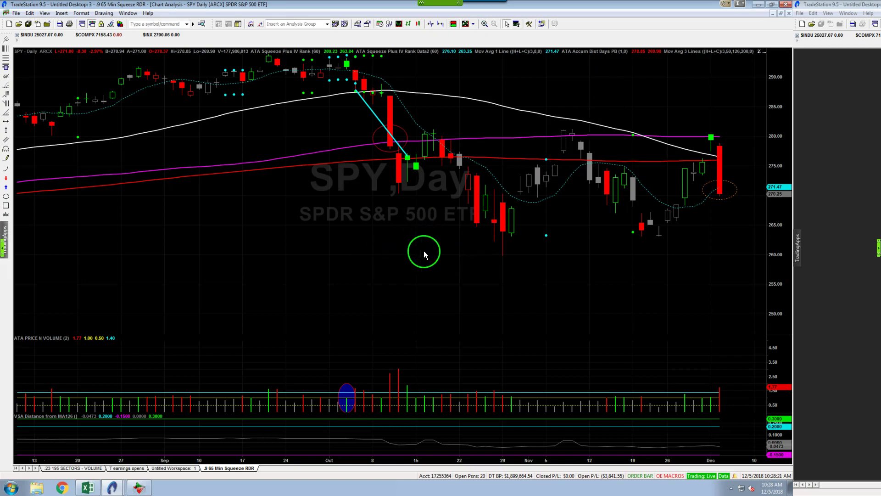
Read SPY values through 11/30/18, then load AAPL and inspect its latest bars
{"action": "left_click", "coordinate": [623, 290]}
{"action": "left_click_drag", "start_coordinate": [677, 221], "coordinate": [703, 168]}
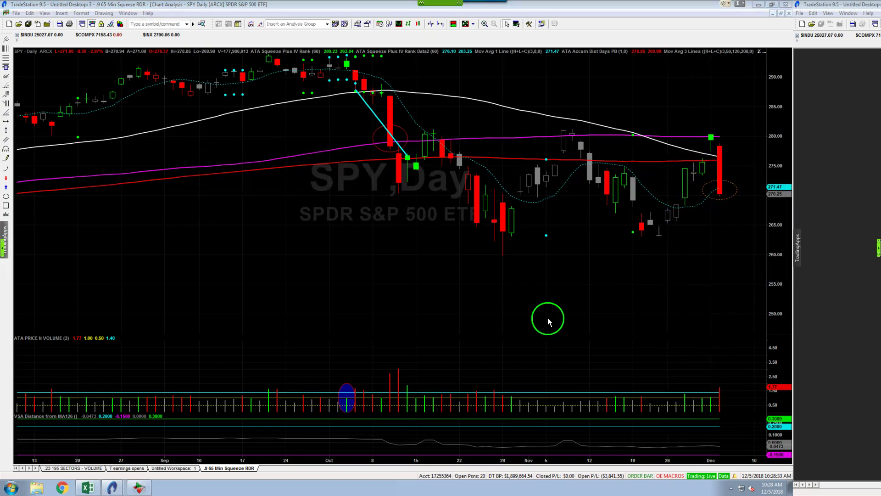
{"action": "type", "text": "AAPL"}
{"action": "key", "text": "Return"}
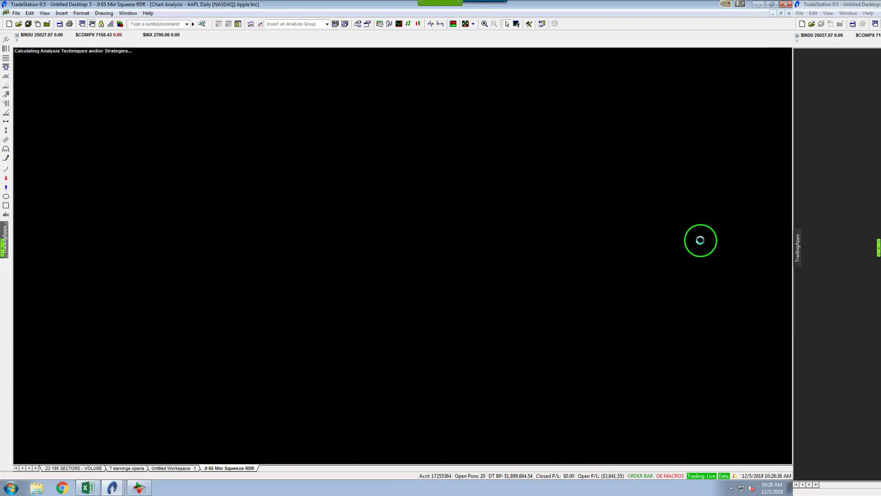
{"action": "left_click", "coordinate": [680, 221]}
{"action": "left_click_drag", "start_coordinate": [680, 221], "coordinate": [641, 240]}
{"action": "left_click", "coordinate": [641, 246]}
Load the AMZN daily chart and read its 11/30/18 bar values
{"action": "type", "text": "AMZN"}
{"action": "key", "text": "Return"}
{"action": "left_click_drag", "start_coordinate": [641, 245], "coordinate": [649, 237]}
{"action": "left_click", "coordinate": [664, 266]}
{"action": "left_click_drag", "start_coordinate": [664, 266], "coordinate": [656, 285]}
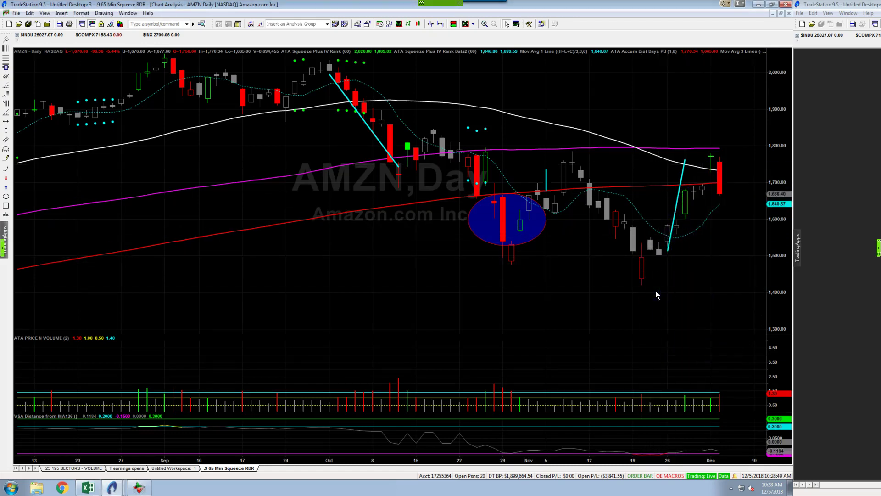
Check GOOGL's 11/27 bar values, then switch to the XLF chart
{"action": "type", "text": "googl"}
{"action": "key", "text": "Return"}
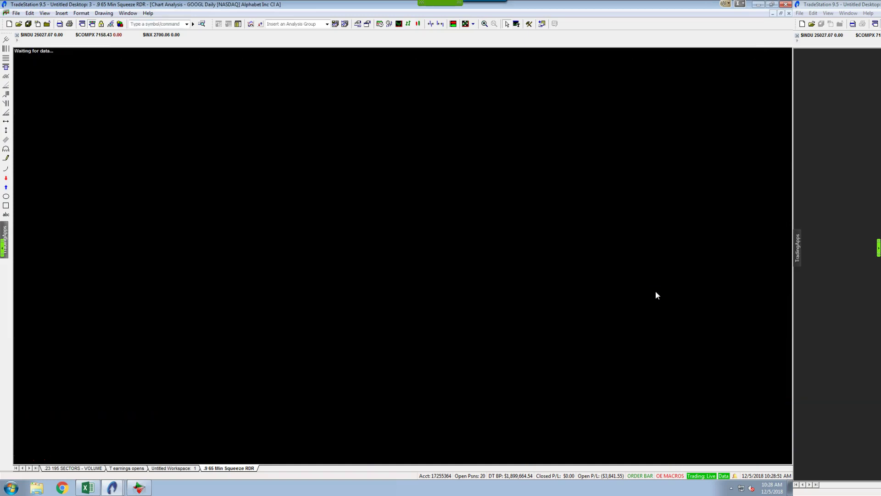
{"action": "left_click_drag", "start_coordinate": [657, 290], "coordinate": [642, 257]}
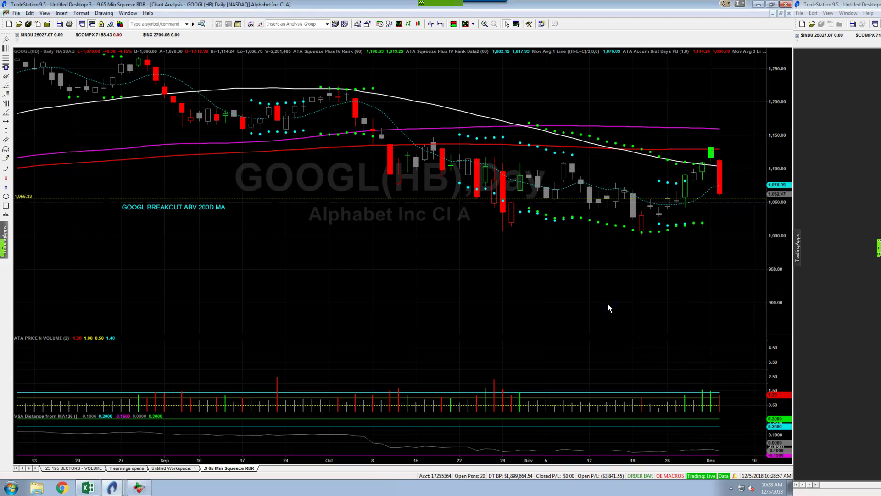
{"action": "type", "text": "xlf"}
{"action": "key", "text": "Return"}
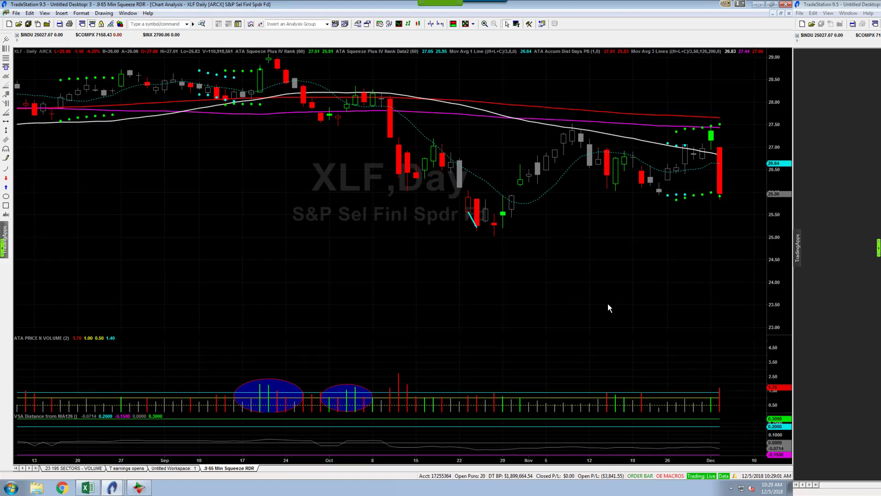
Draw a trendline along XLF's recent rally, then bring up the IBB chart
{"action": "left_click", "coordinate": [6, 158]}
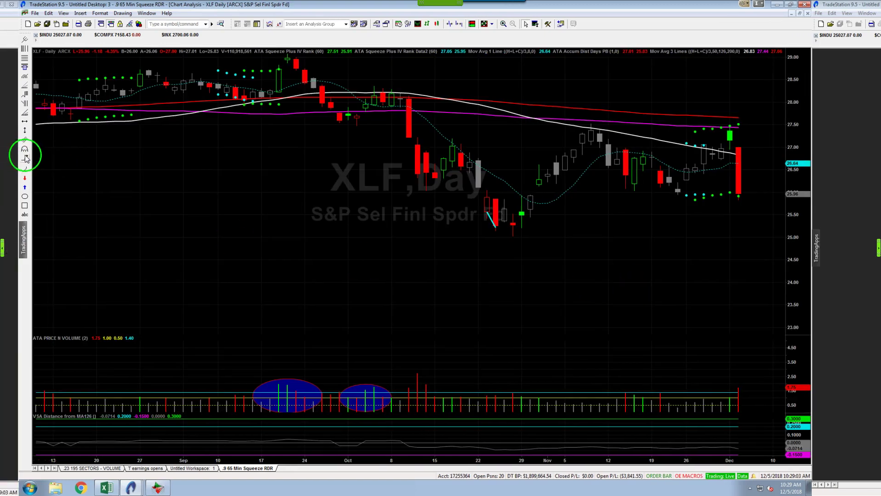
{"action": "mouse_move", "coordinate": [678, 186]}
{"action": "left_mouse_down"}
{"action": "mouse_move", "coordinate": [728, 137]}
{"action": "mouse_move", "coordinate": [730, 123]}
{"action": "left_mouse_up"}
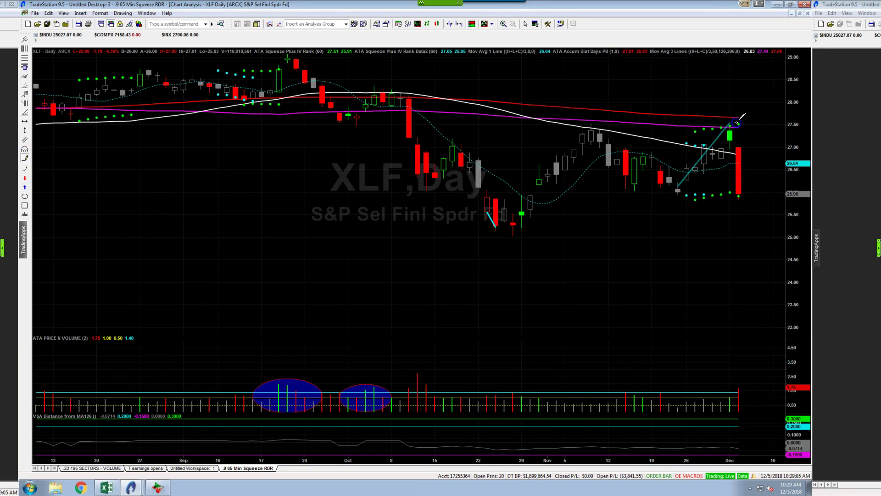
{"action": "type", "text": "ibb"}
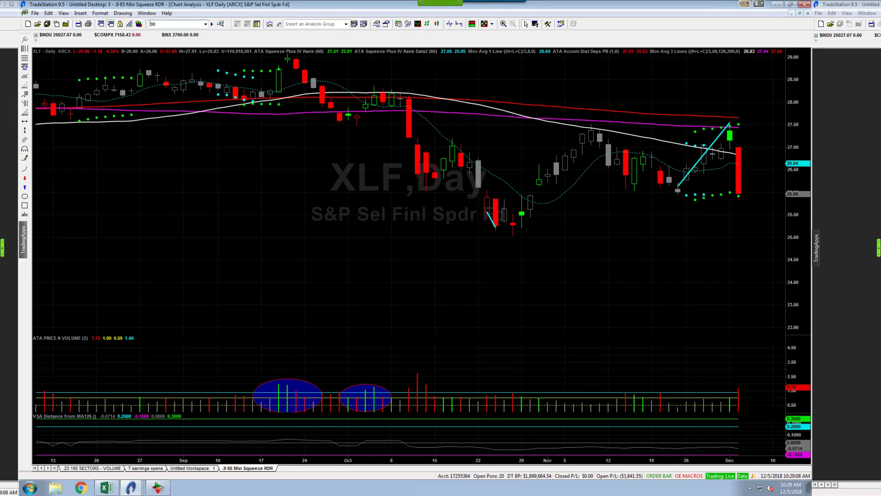
{"action": "key", "text": "Return"}
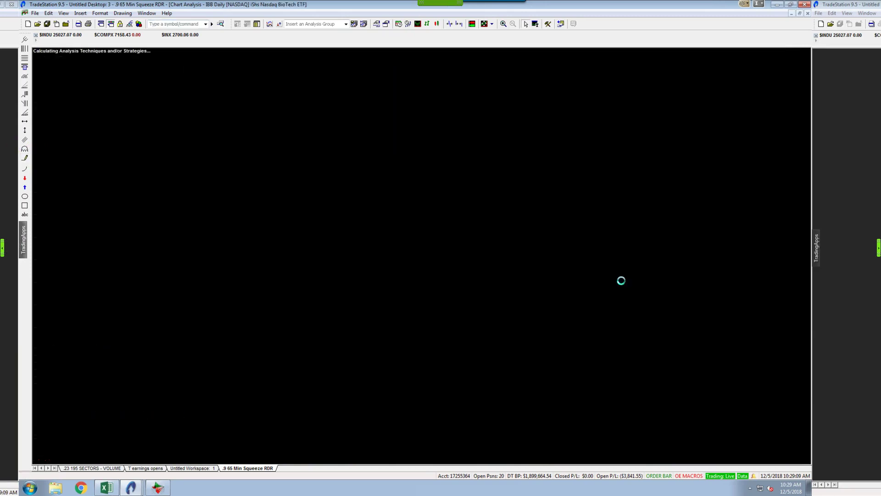
Draw a line along IBB's late-November rally, then return to SPY
{"action": "left_click", "coordinate": [25, 158]}
{"action": "left_click_drag", "start_coordinate": [696, 223], "coordinate": [730, 153]}
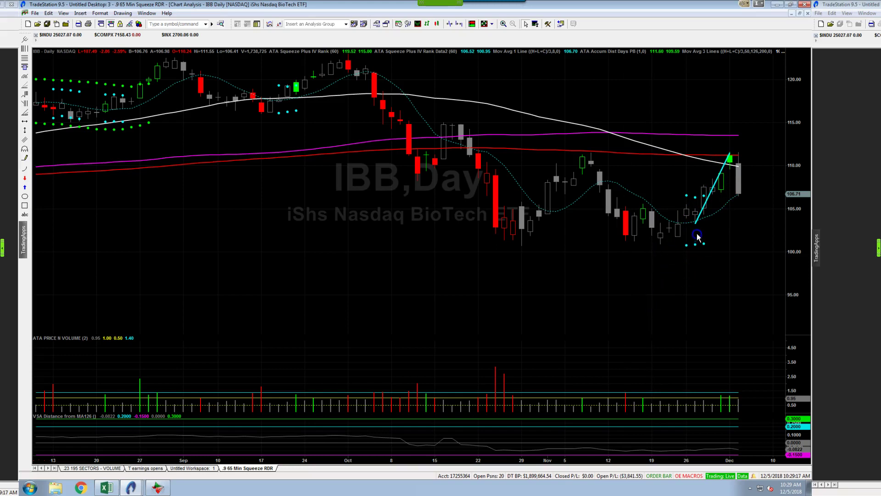
{"action": "mouse_move", "coordinate": [698, 220]}
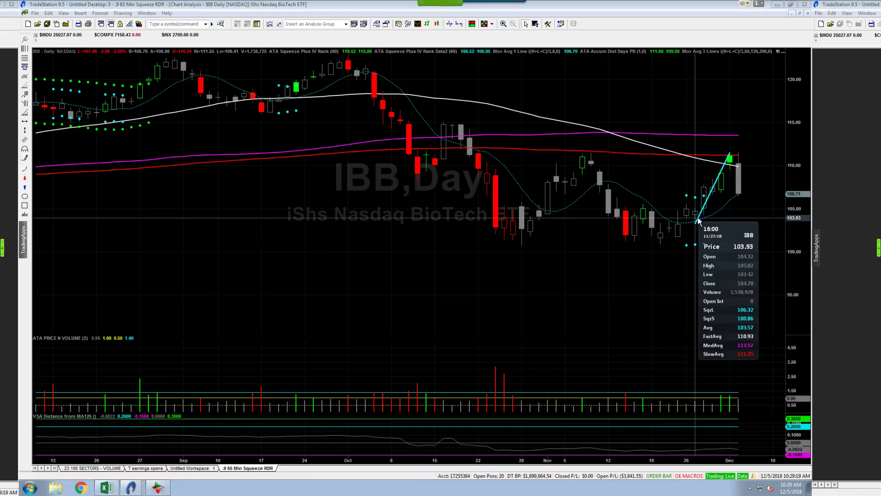
{"action": "type", "text": "SPY"}
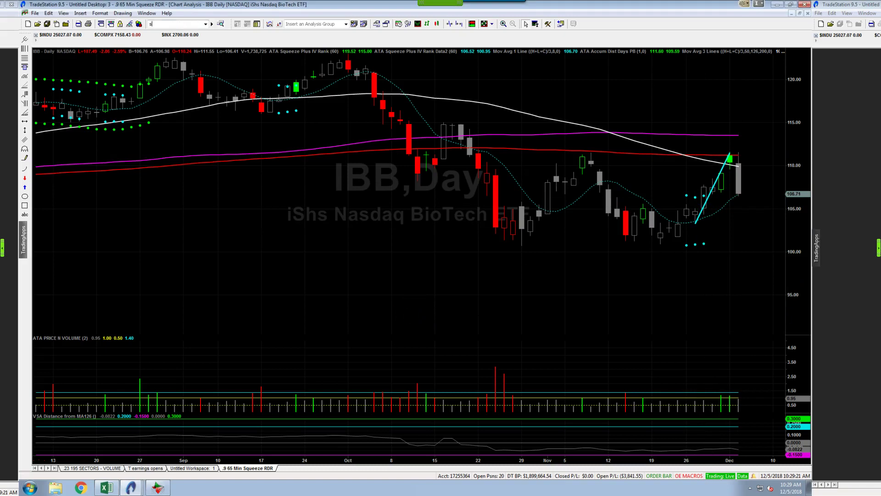
{"action": "key", "text": "Return"}
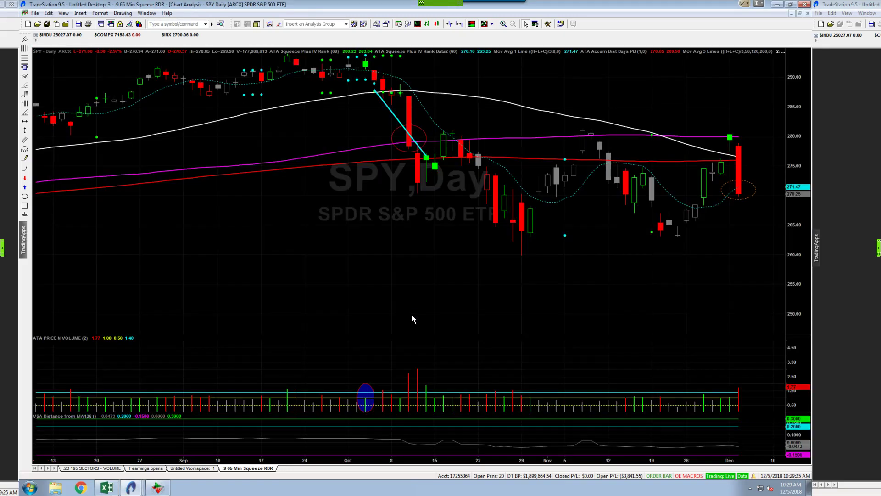
Compress the SPY chart's bars to show February through December
{"action": "left_click", "coordinate": [690, 231]}
{"action": "left_click", "coordinate": [665, 248]}
{"action": "left_click", "coordinate": [742, 147]}
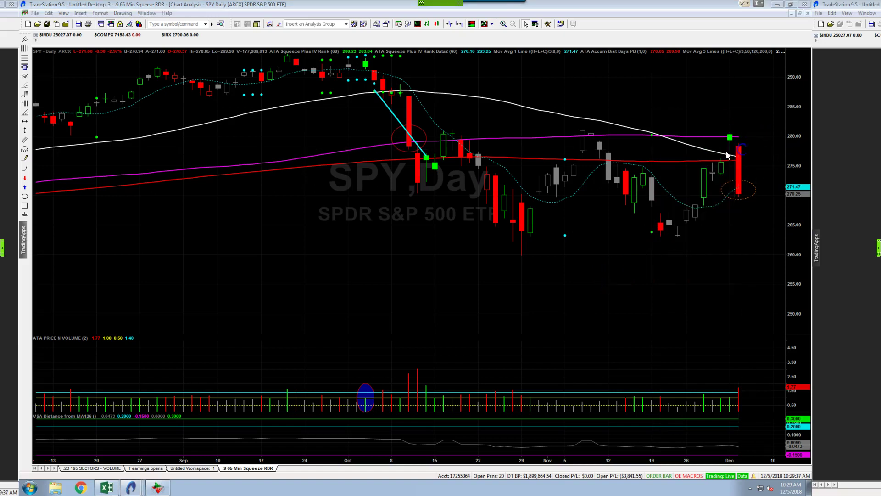
{"action": "scroll", "coordinate": [484, 321], "scroll_direction": "down", "scroll_amount": 3}
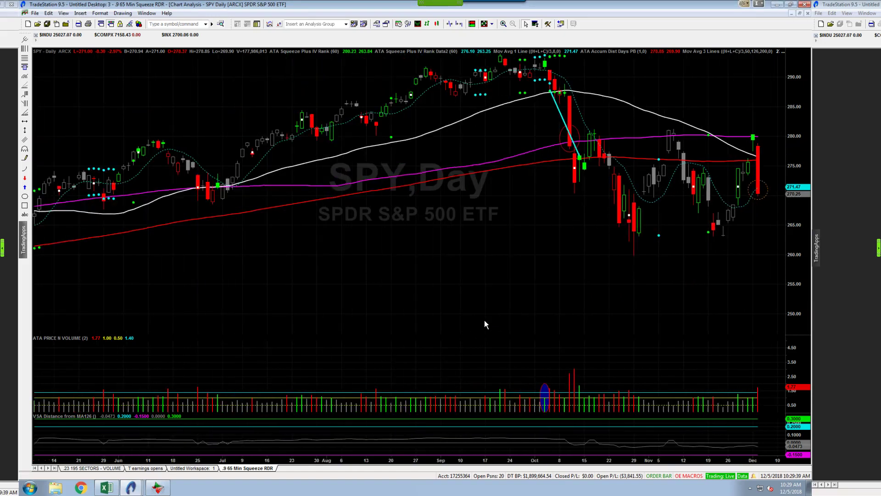
{"action": "scroll", "coordinate": [484, 320], "scroll_direction": "down", "scroll_amount": 3}
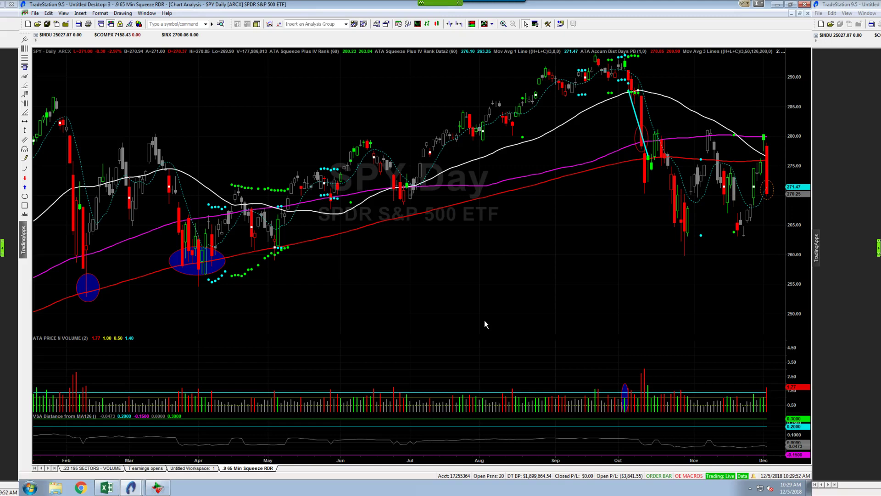
Read the latest December SPY bar's price, then minimize TradeStation
{"action": "left_click", "coordinate": [535, 263]}
{"action": "left_click", "coordinate": [761, 348]}
{"action": "mouse_move", "coordinate": [768, 389]}
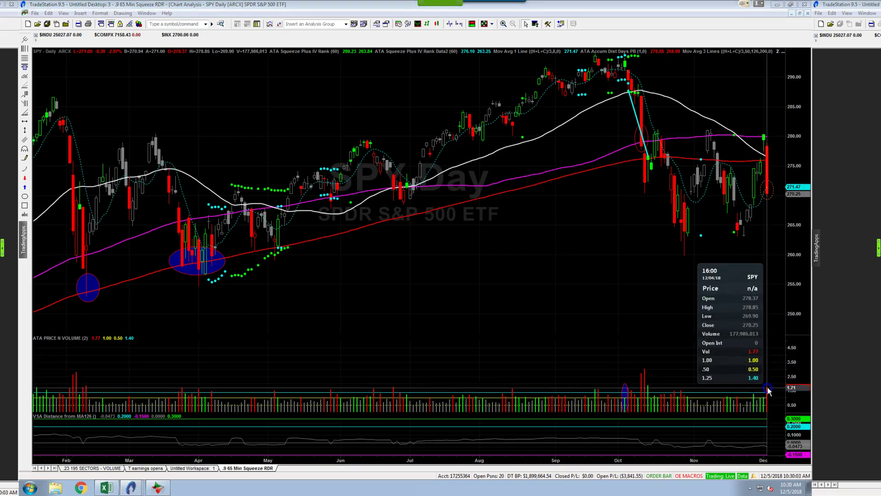
{"action": "left_click_drag", "start_coordinate": [679, 288], "coordinate": [768, 158]}
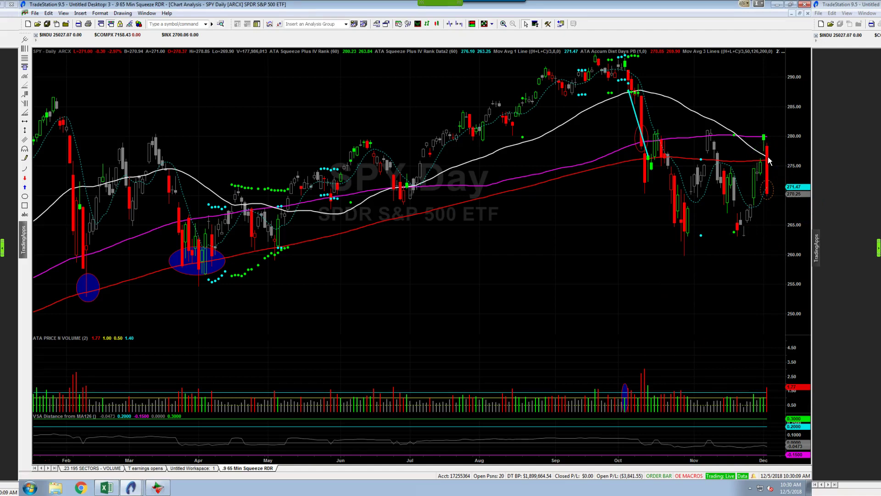
{"action": "mouse_move", "coordinate": [766, 241]}
{"action": "left_mouse_down"}
{"action": "mouse_move", "coordinate": [771, 183]}
{"action": "mouse_move", "coordinate": [810, 165]}
{"action": "mouse_move", "coordinate": [696, 202]}
{"action": "mouse_move", "coordinate": [418, 239]}
{"action": "mouse_move", "coordinate": [404, 230]}
{"action": "left_mouse_up"}
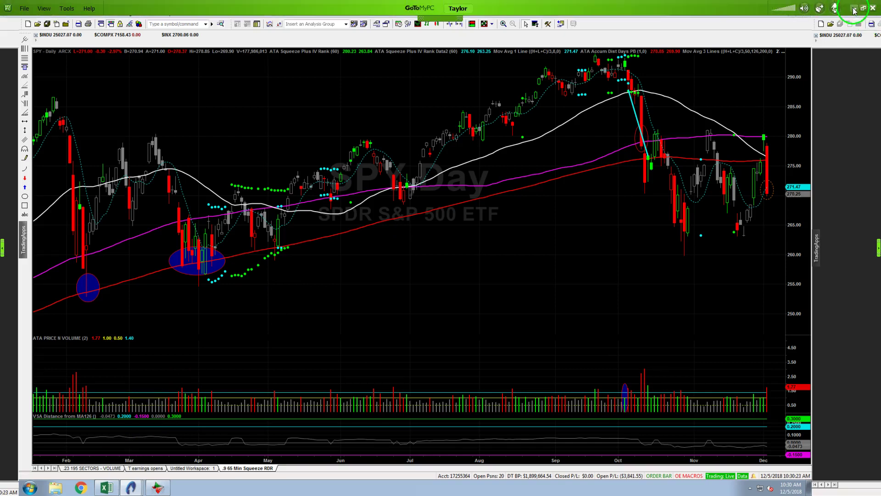
{"action": "left_click", "coordinate": [854, 8]}
Open focusedtrades.com in a new Chrome tab
{"action": "mouse_move", "coordinate": [96, 486]}
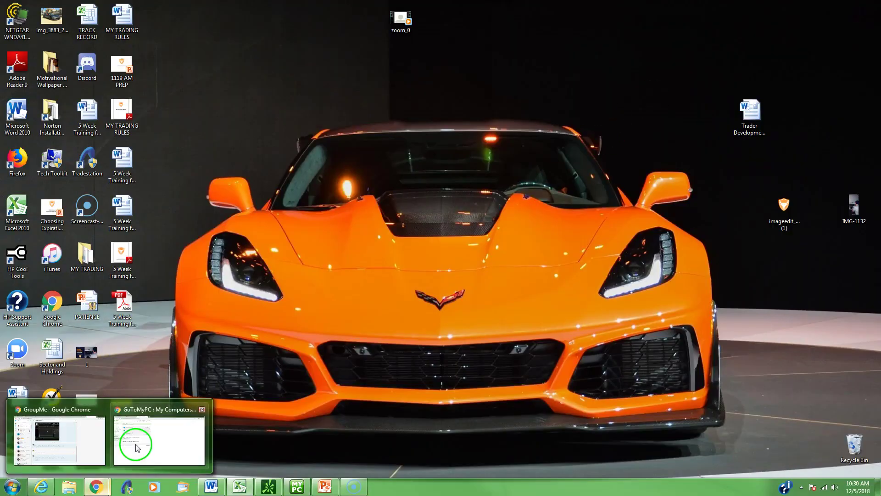
{"action": "left_click", "coordinate": [135, 443]}
{"action": "left_click", "coordinate": [343, 8]}
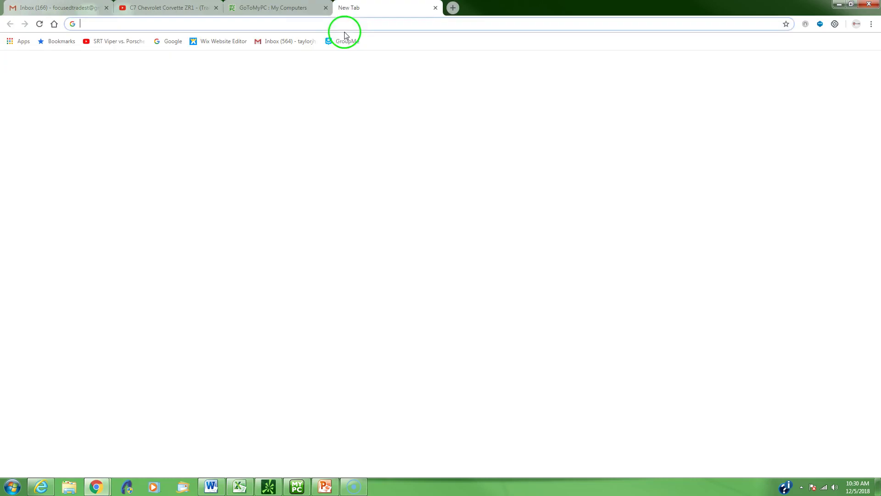
{"action": "type", "text": "f"}
{"action": "key", "text": "Return"}
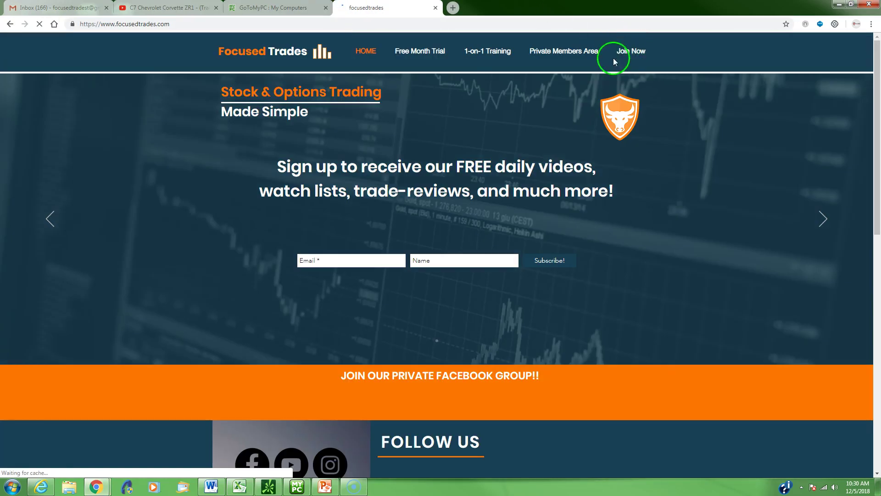
Log into the Private Members Area with the account e-mail and open Trading Tools
{"action": "left_click", "coordinate": [572, 54]}
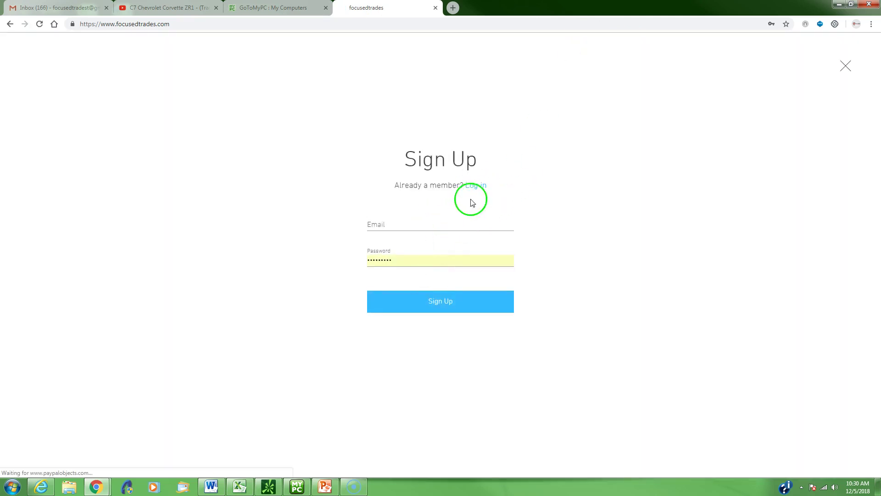
{"action": "left_click", "coordinate": [475, 186]}
{"action": "left_click", "coordinate": [390, 227]}
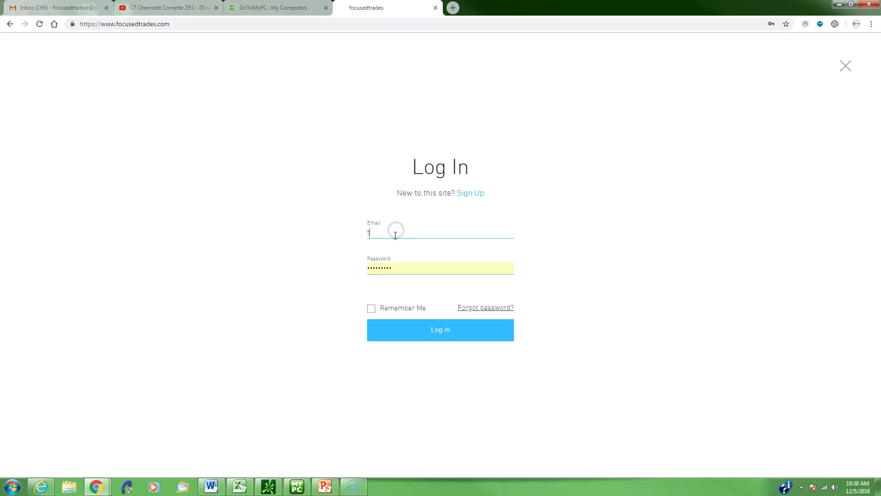
{"action": "key", "text": "Return"}
{"action": "left_click", "coordinate": [564, 51]}
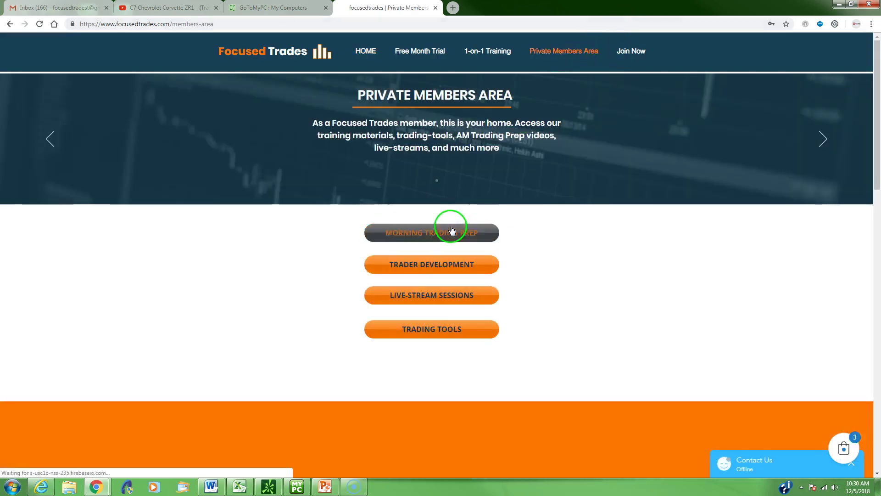
{"action": "left_click", "coordinate": [428, 326]}
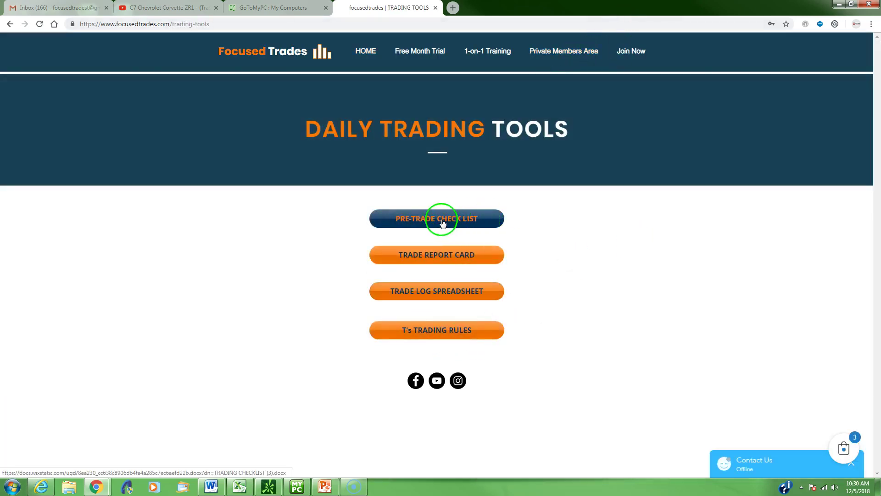
Download the Pre-Trade Check List .docx and open it maximized in Word
{"action": "left_click", "coordinate": [440, 220]}
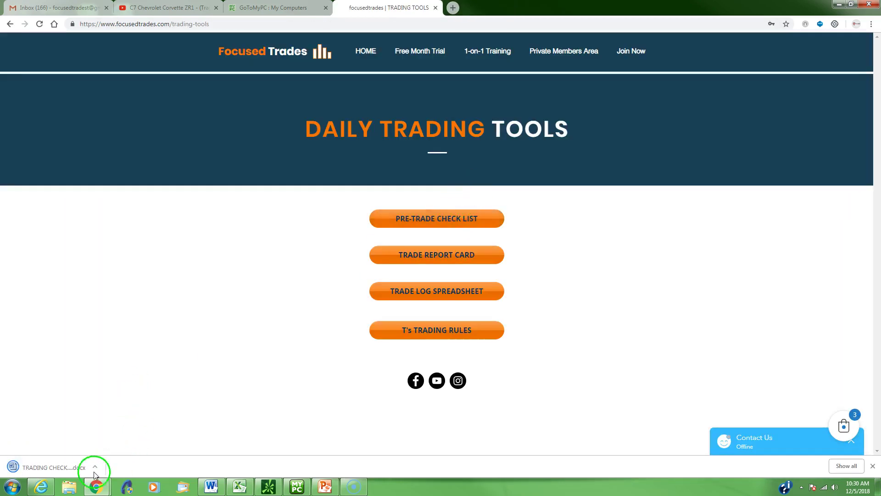
{"action": "left_click", "coordinate": [79, 467]}
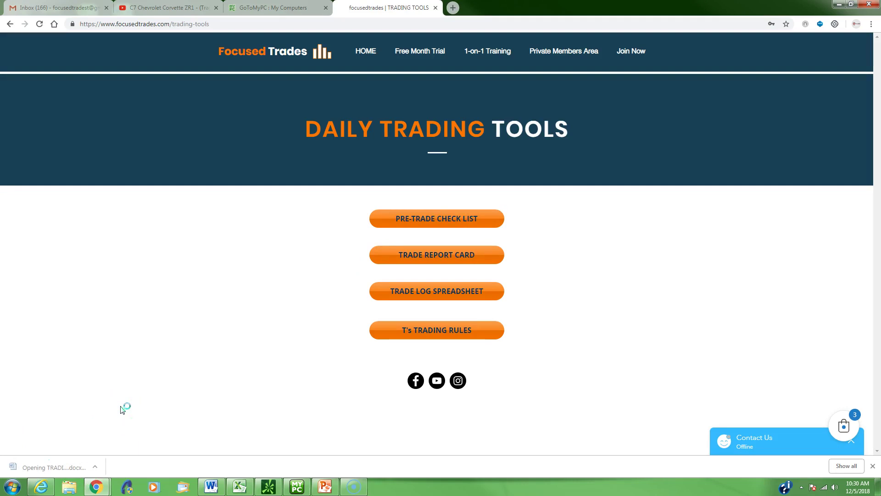
{"action": "left_click", "coordinate": [595, 290]}
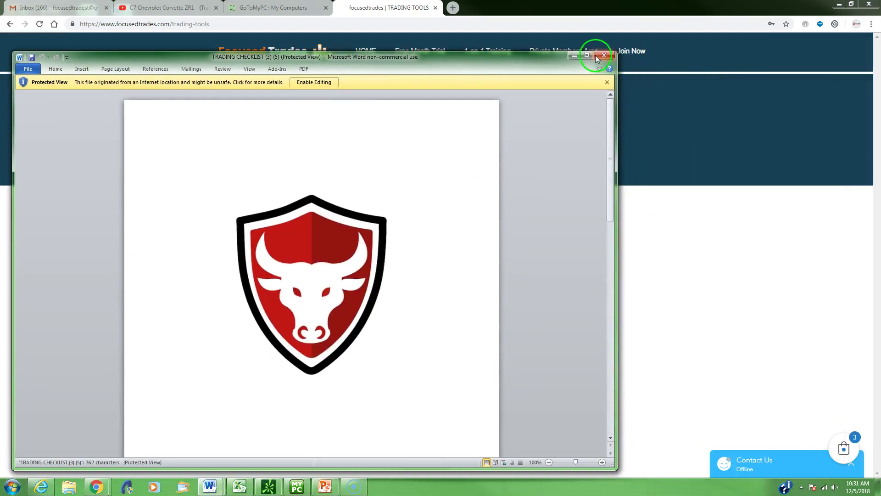
{"action": "left_click", "coordinate": [595, 55]}
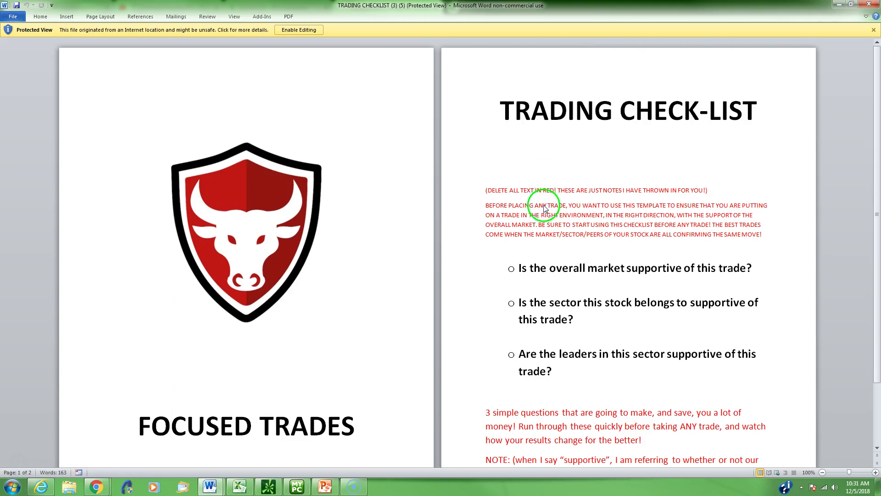
{"action": "left_click", "coordinate": [561, 143]}
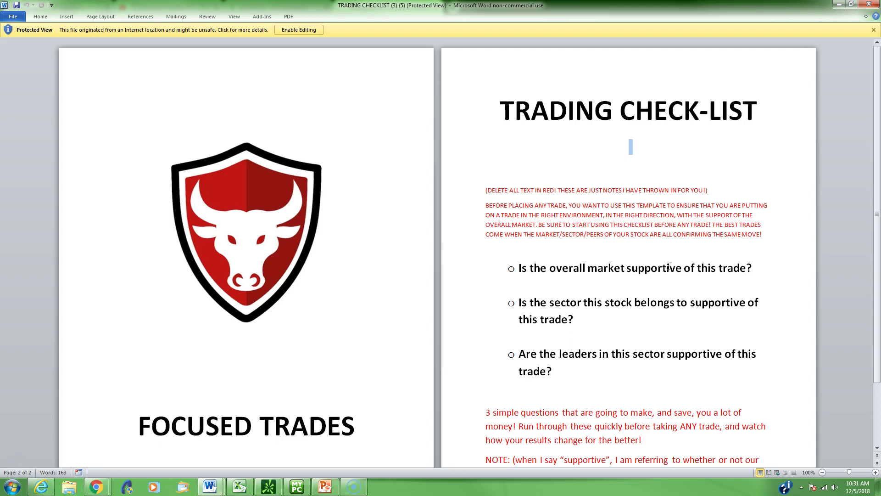
{"action": "left_click_drag", "start_coordinate": [595, 303], "coordinate": [559, 302]}
{"action": "left_click", "coordinate": [588, 302]}
Back in TradeStation, load the Goldman Sachs (GS) daily chart
{"action": "left_click", "coordinate": [297, 482]}
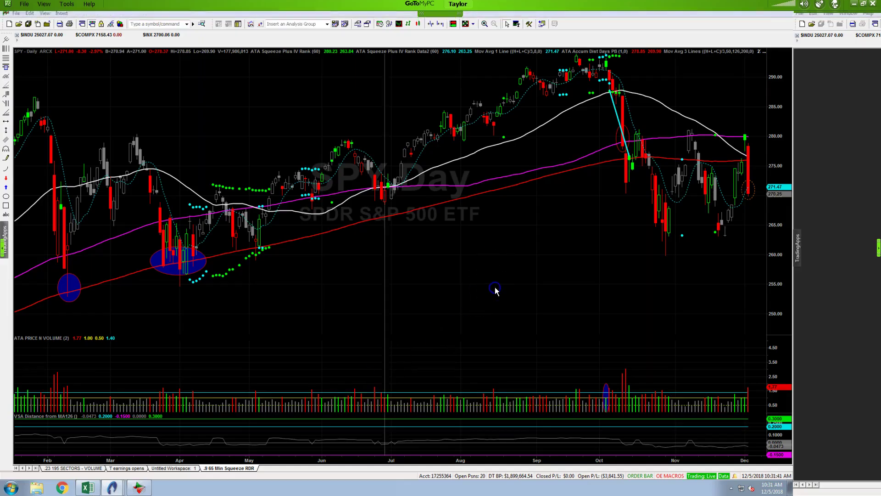
{"action": "scroll", "coordinate": [495, 290], "scroll_direction": "up", "scroll_amount": 3}
{"action": "type", "text": "gs"}
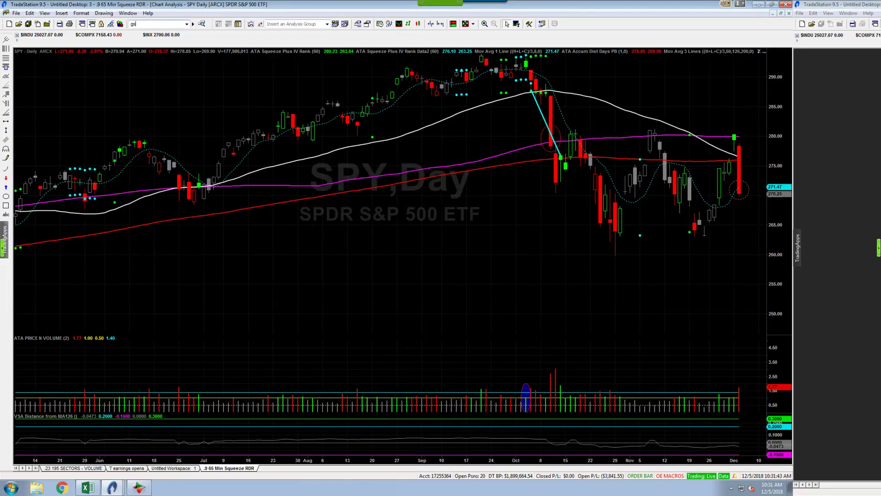
{"action": "key", "text": "Return"}
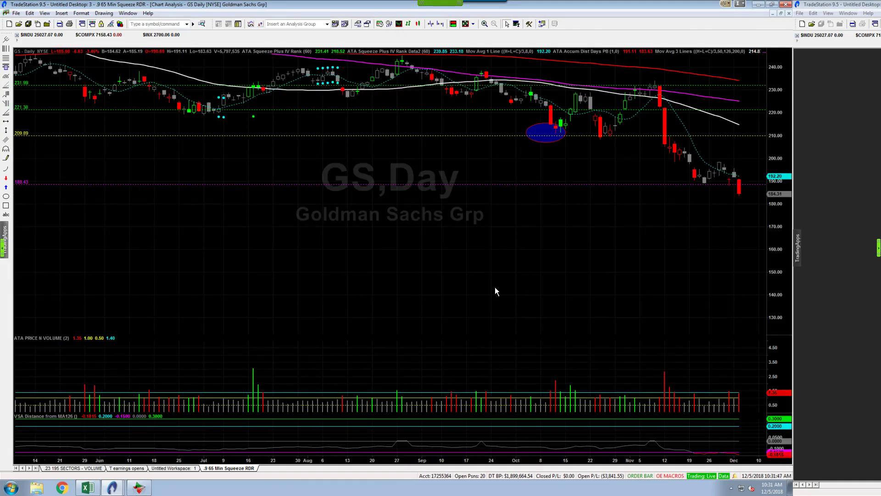
Zoom GS into Oct–Dec, check the last candle's data tip, then switch to SPY
{"action": "scroll", "coordinate": [494, 287], "scroll_direction": "up", "scroll_amount": 4}
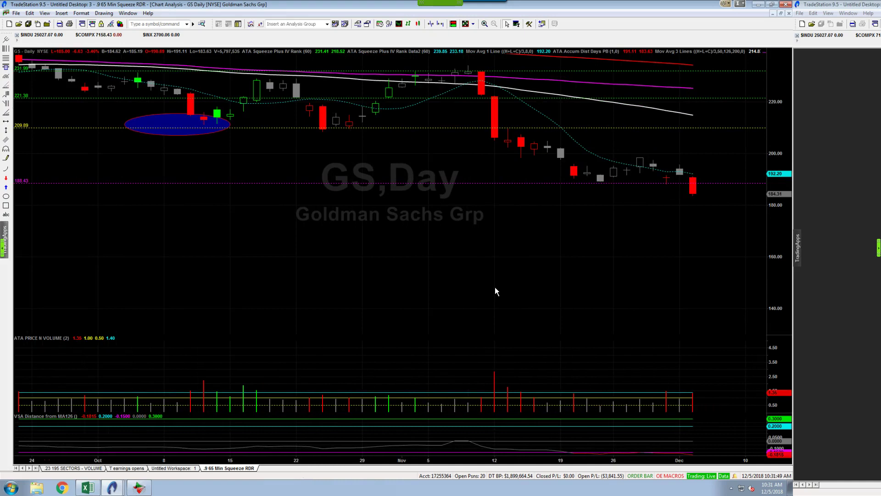
{"action": "scroll", "coordinate": [494, 288], "scroll_direction": "up", "scroll_amount": 1}
{"action": "left_click", "coordinate": [637, 230]}
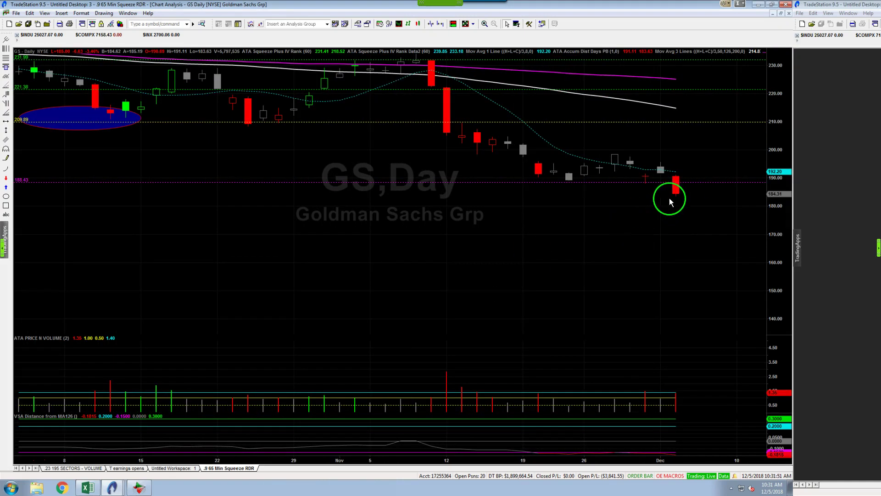
{"action": "mouse_move", "coordinate": [678, 187]}
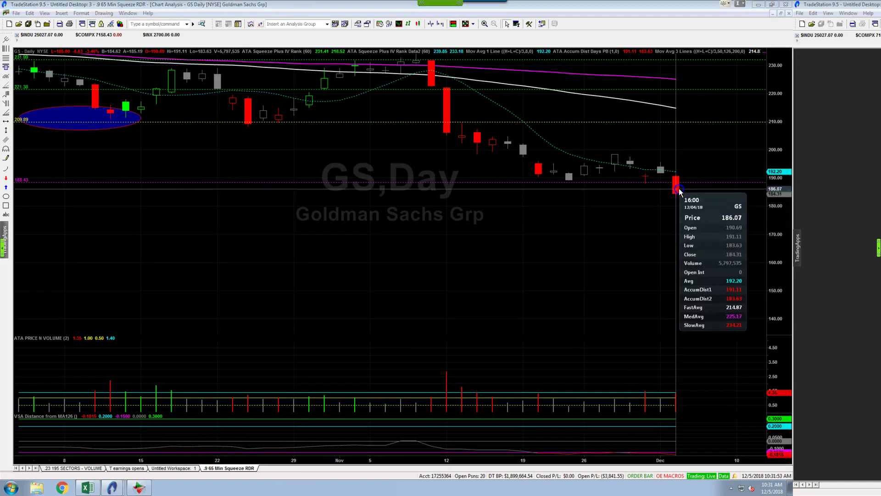
{"action": "left_click", "coordinate": [672, 221]}
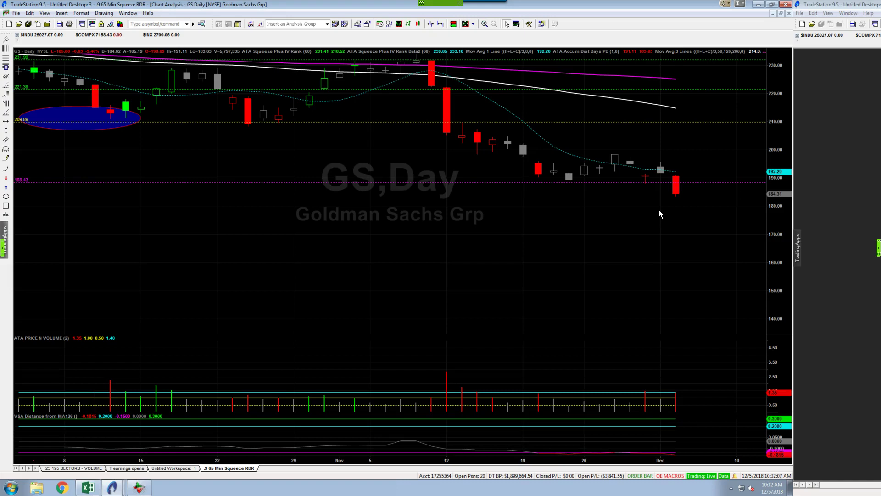
{"action": "type", "text": "spy"}
{"action": "key", "text": "Return"}
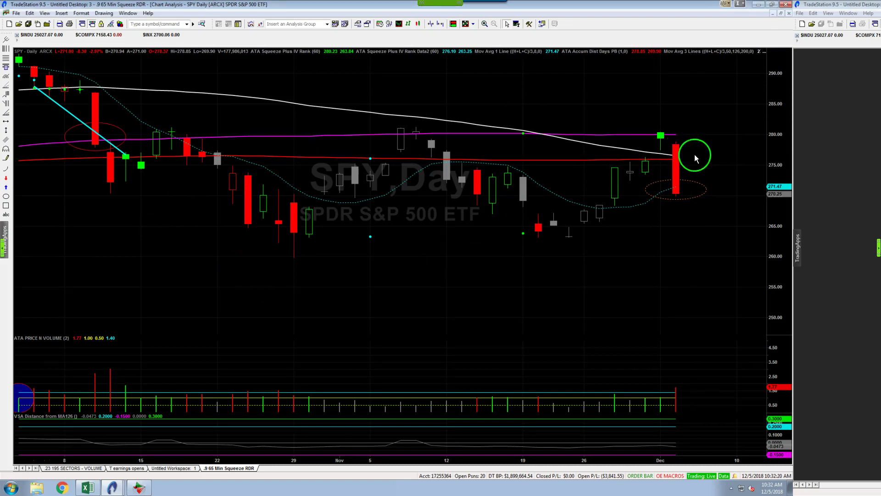
Load the XLF financials daily chart and inspect its last bar
{"action": "left_click", "coordinate": [520, 294]}
{"action": "type", "text": "XLF"}
{"action": "key", "text": "Return"}
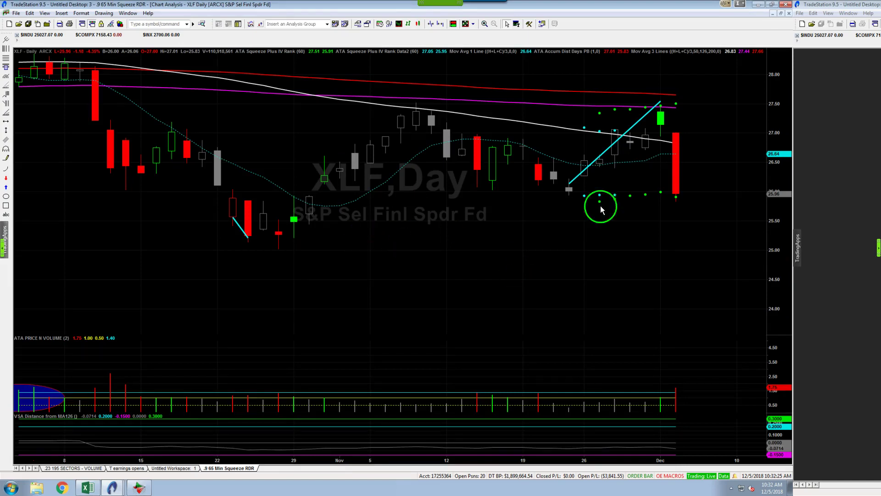
{"action": "mouse_move", "coordinate": [678, 145]}
Zoom XLF out to February–December, then switch the chart back to SPY
{"action": "scroll", "coordinate": [627, 261], "scroll_direction": "down", "scroll_amount": 10}
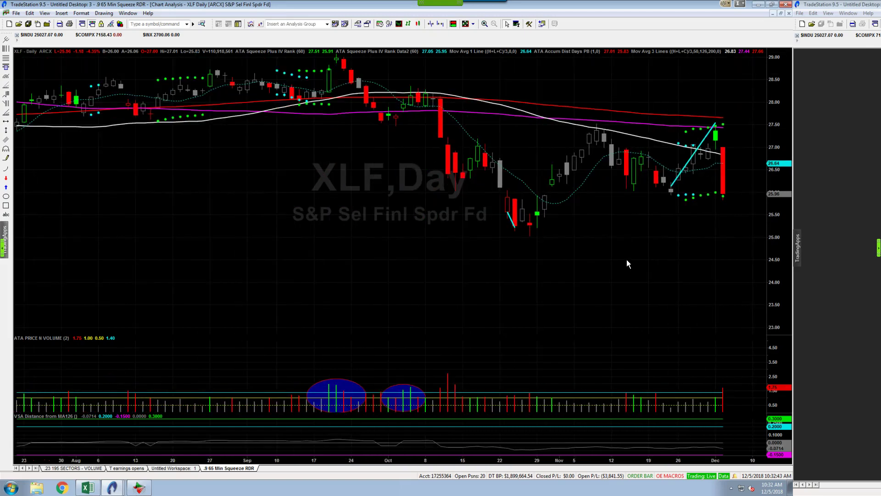
{"action": "scroll", "coordinate": [628, 263], "scroll_direction": "down", "scroll_amount": 4}
{"action": "type", "text": "spl"}
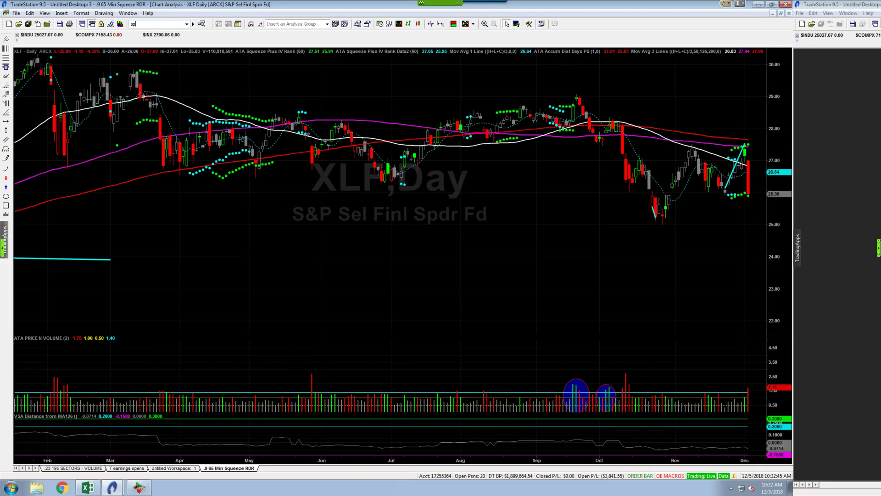
{"action": "key", "text": "Return"}
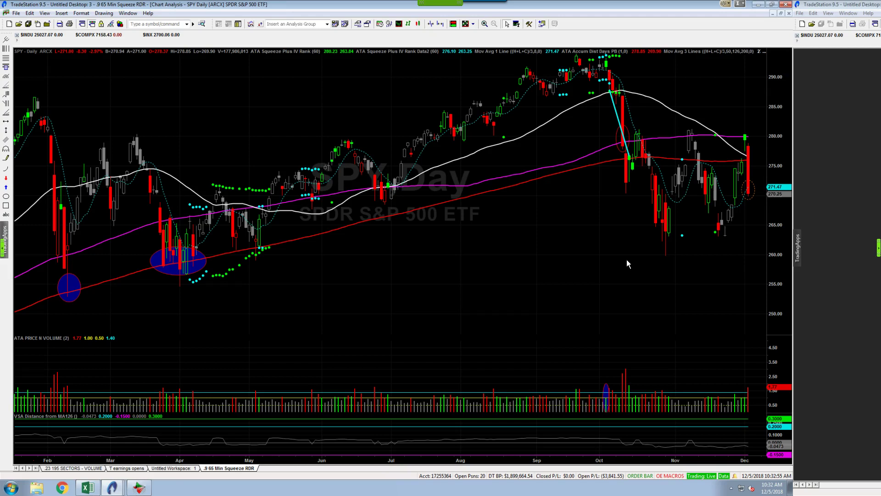
{"action": "left_click", "coordinate": [732, 242]}
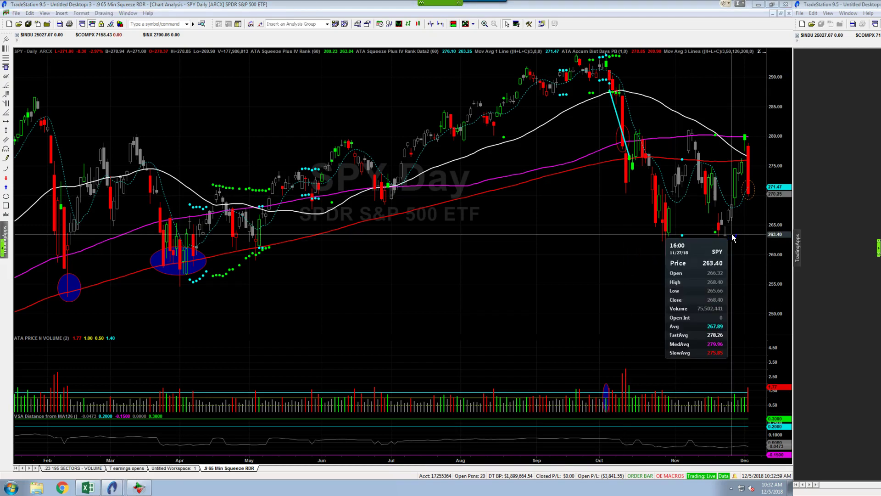
{"action": "left_click", "coordinate": [726, 229]}
{"action": "left_click", "coordinate": [729, 228]}
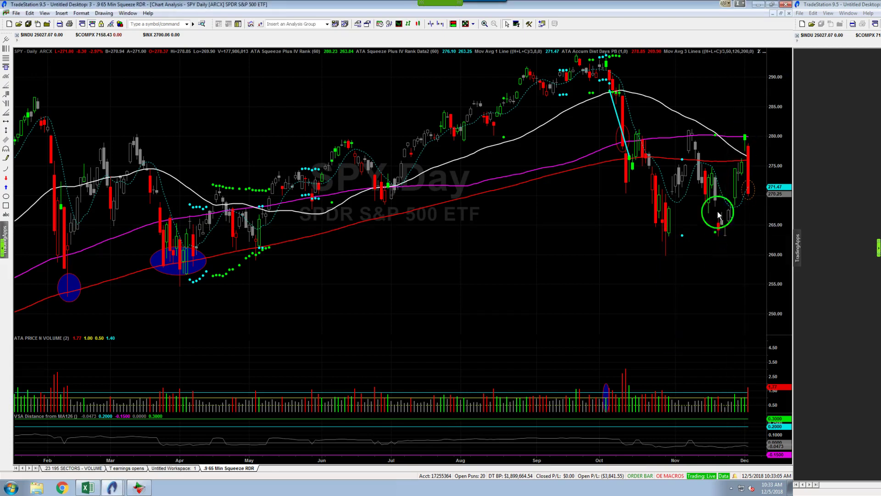
{"action": "left_click", "coordinate": [726, 236]}
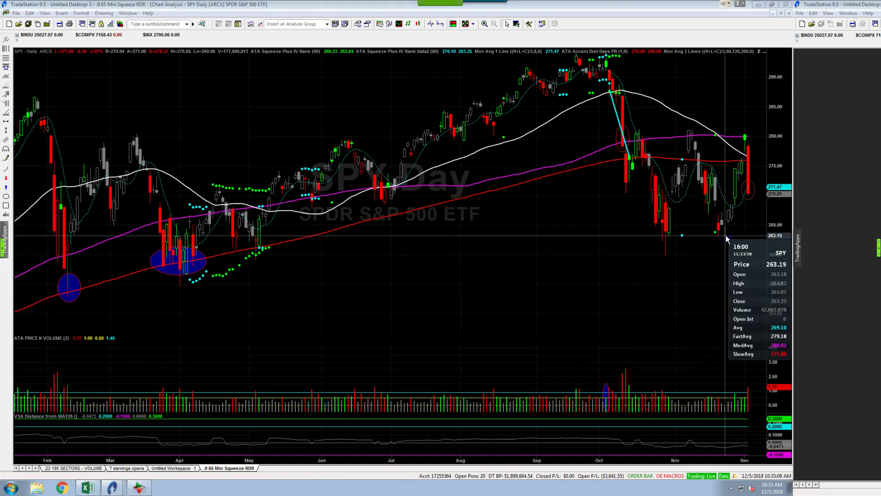
{"action": "left_click", "coordinate": [726, 237]}
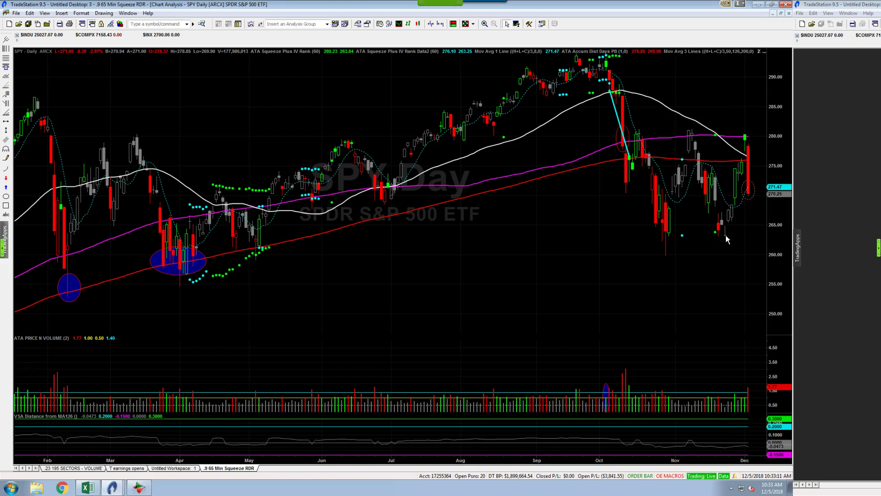
{"action": "left_click", "coordinate": [727, 237]}
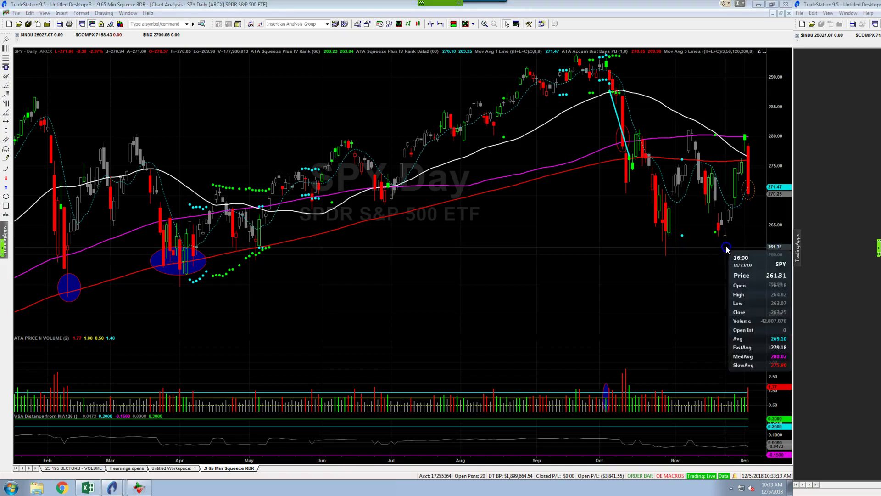
{"action": "left_click_drag", "start_coordinate": [729, 238], "coordinate": [730, 227]}
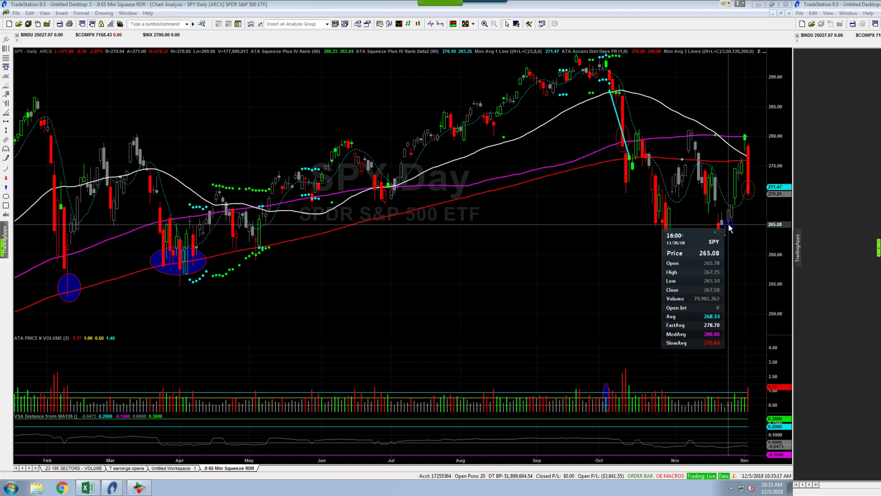
{"action": "type", "text": "fb"}
{"action": "key", "text": "Return"}
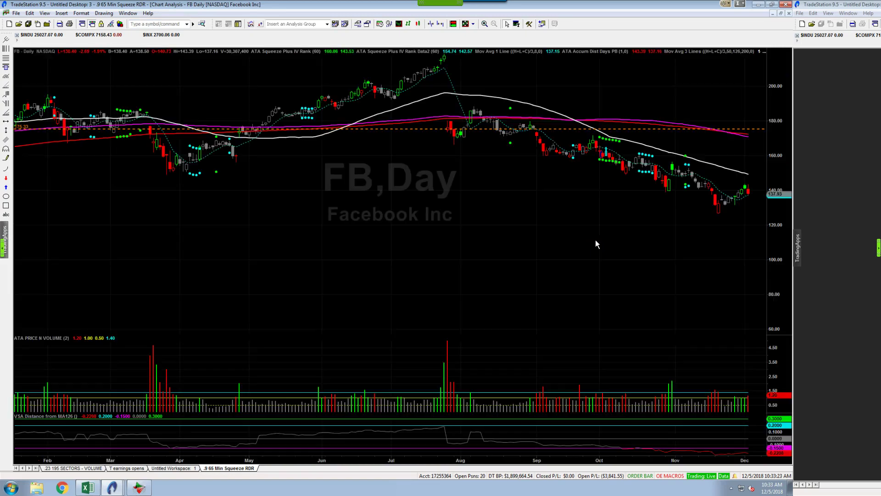
{"action": "type", "text": "aapl"}
{"action": "key", "text": "Return"}
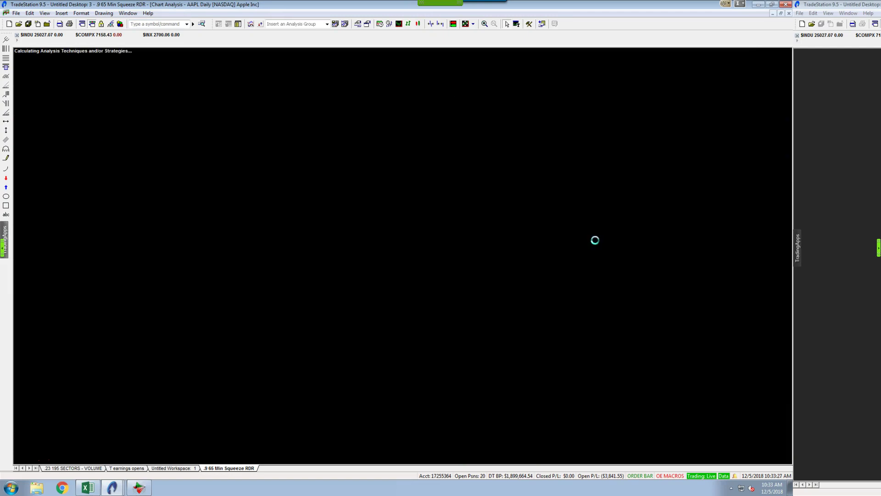
{"action": "type", "text": "amzn"}
{"action": "key", "text": "Return"}
{"action": "type", "text": "googl"}
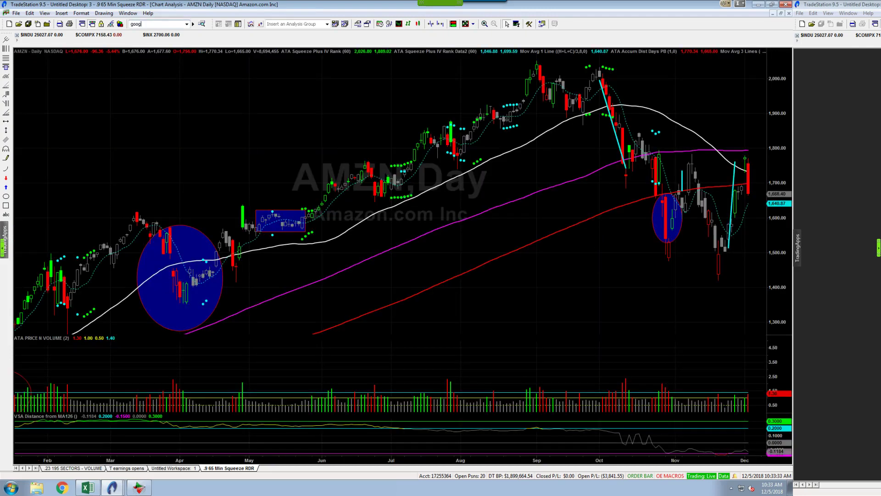
{"action": "key", "text": "Return"}
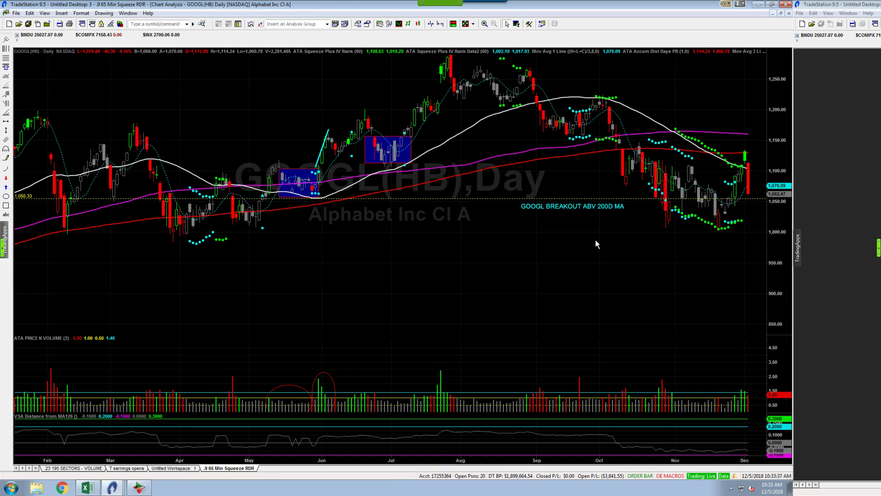
{"action": "left_click", "coordinate": [679, 242]}
{"action": "mouse_move", "coordinate": [725, 233]}
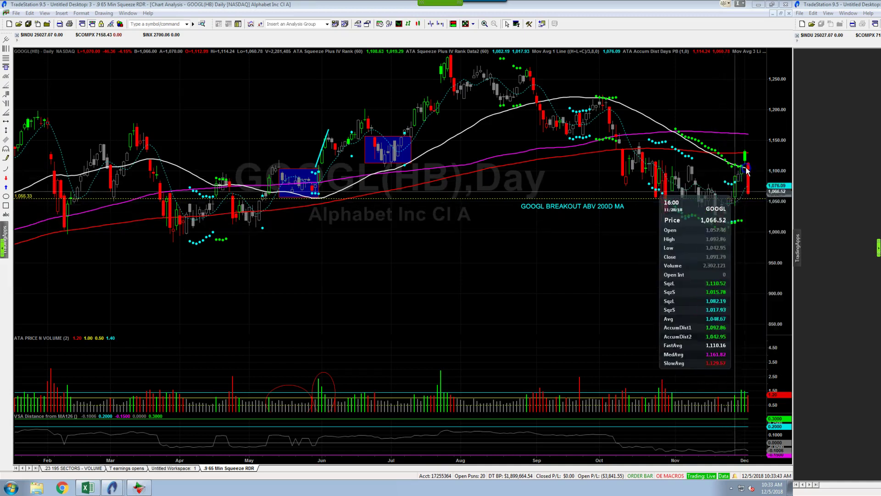
{"action": "type", "text": "GS"}
{"action": "key", "text": "Return"}
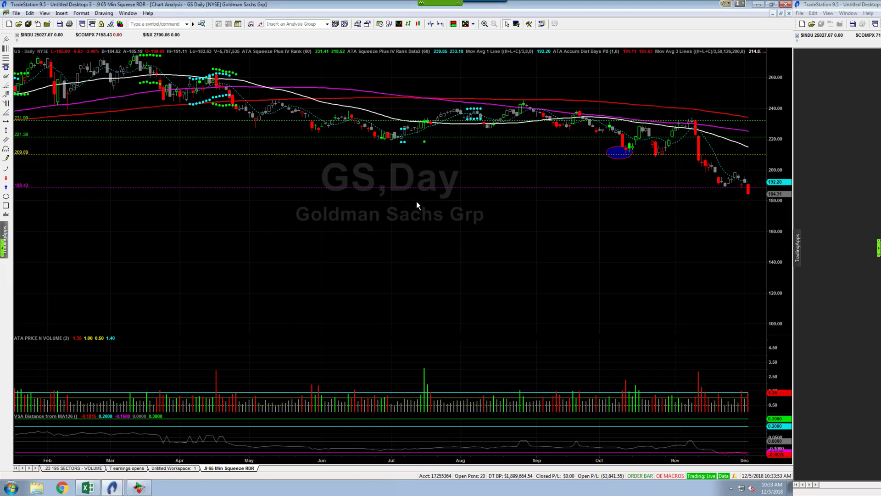
{"action": "type", "text": "spy"}
{"action": "key", "text": "Return"}
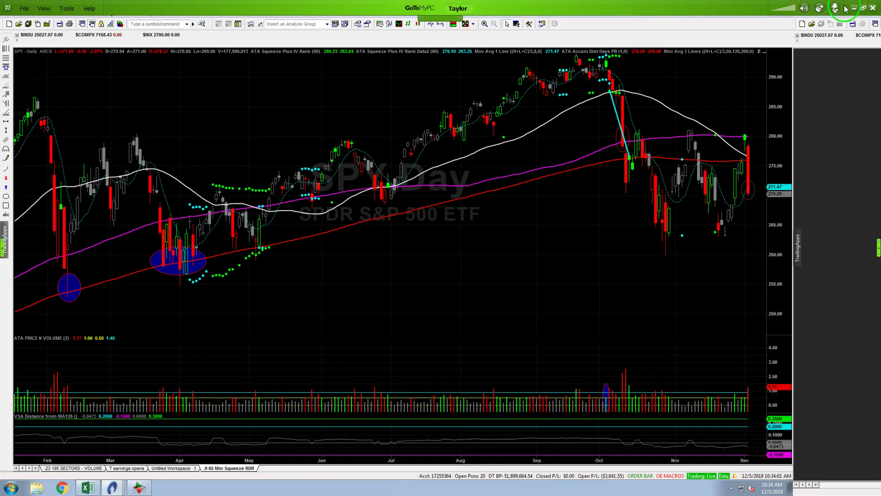
Minimize GoToMyPC and show PowerPoint slide 3, 'Money-Flow in the Market'
{"action": "left_click", "coordinate": [853, 4]}
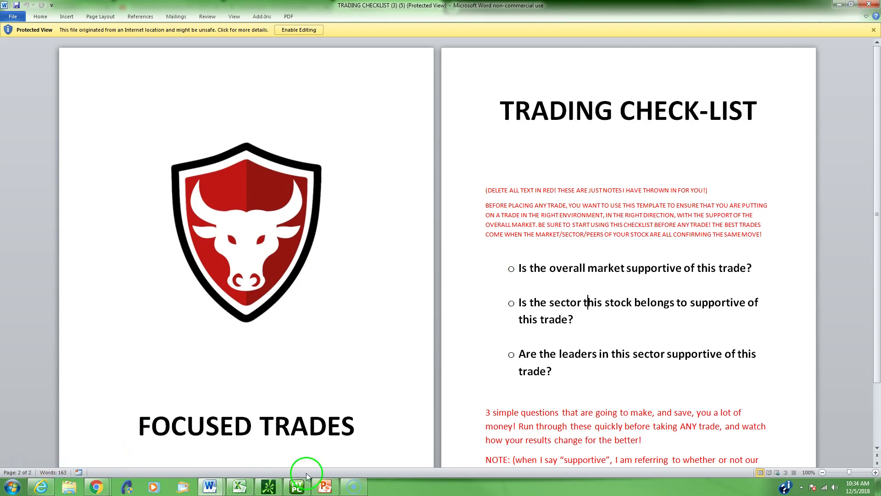
{"action": "left_click", "coordinate": [324, 486]}
{"action": "scroll", "coordinate": [518, 238], "scroll_direction": "up", "scroll_amount": 5}
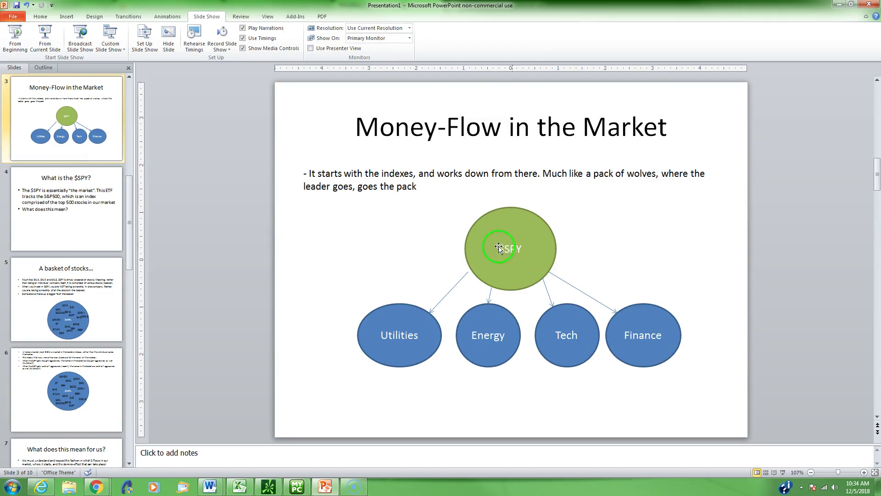